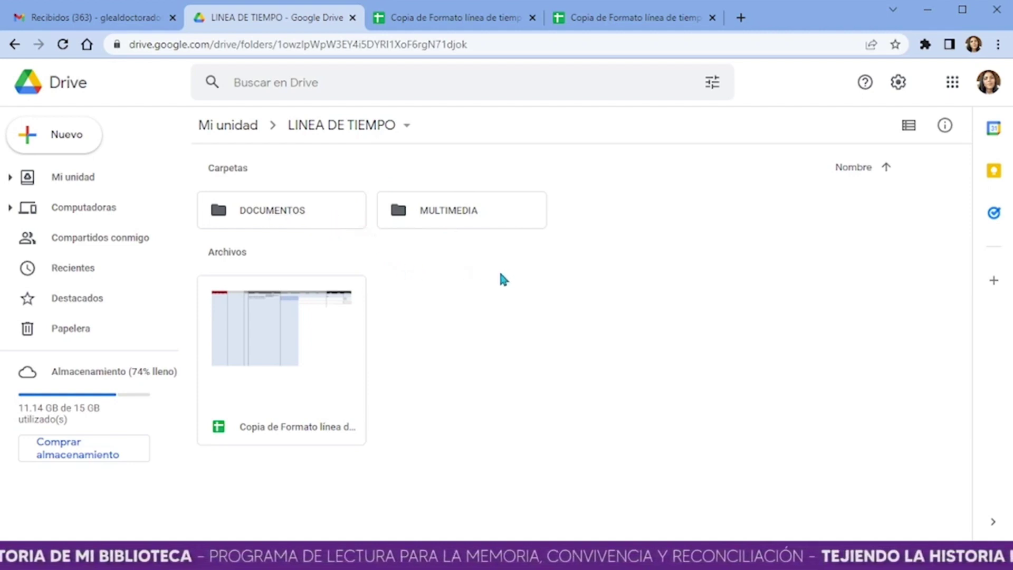
- Open the Copia de Formato línea de tiempo spreadsheet from the LINEA DE TIEMPO folder
double_click(327, 347)
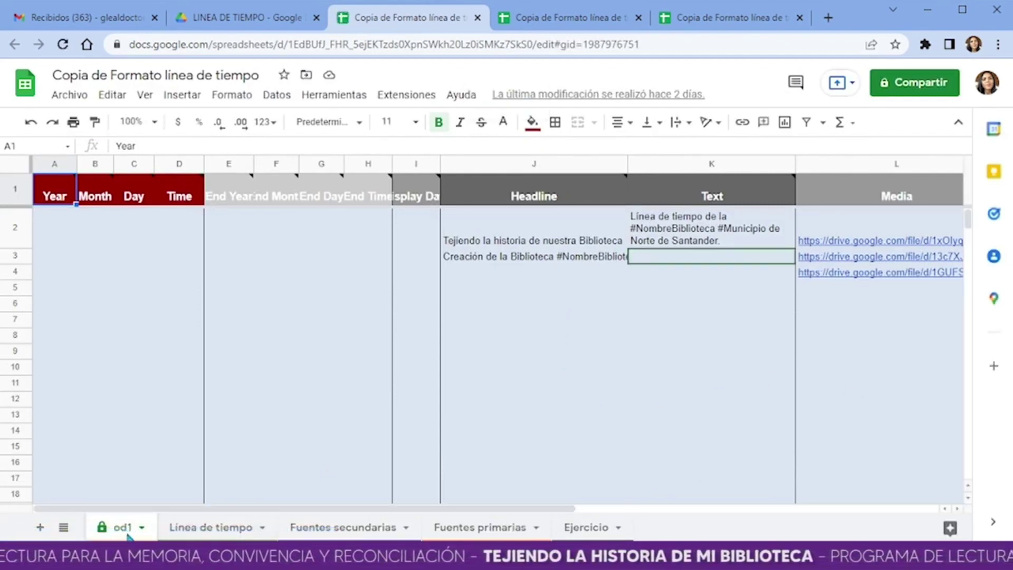
click(596, 384)
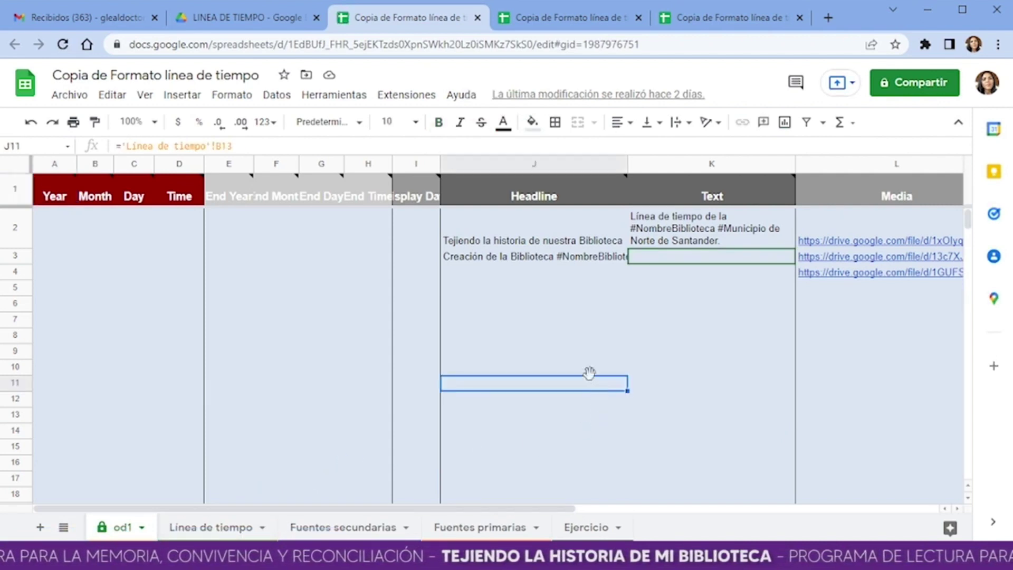
click(548, 306)
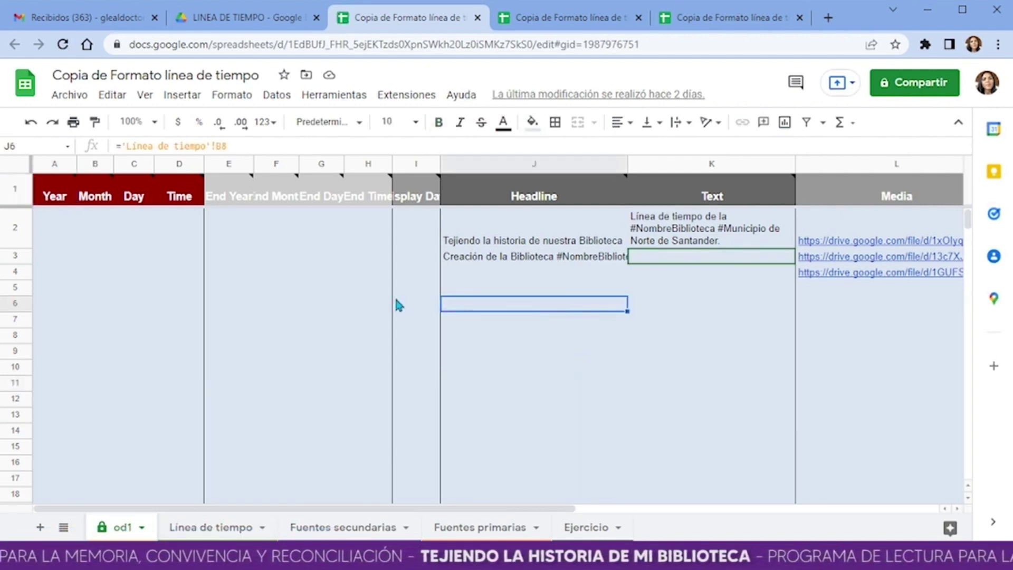
- Examine the Month, Headline and Text cells in rows 3 and 4 of the od1 sheet
click(85, 263)
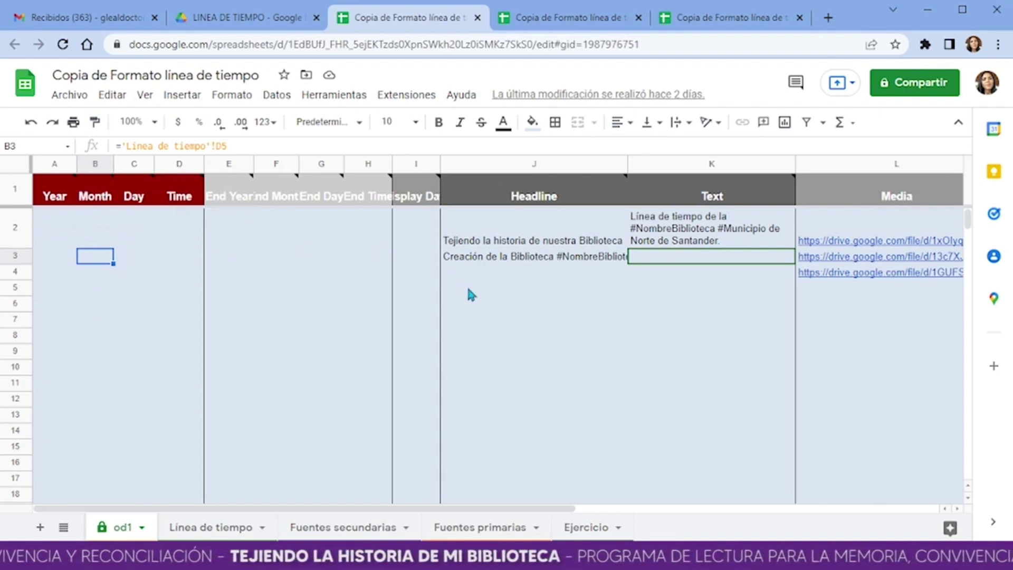
click(478, 275)
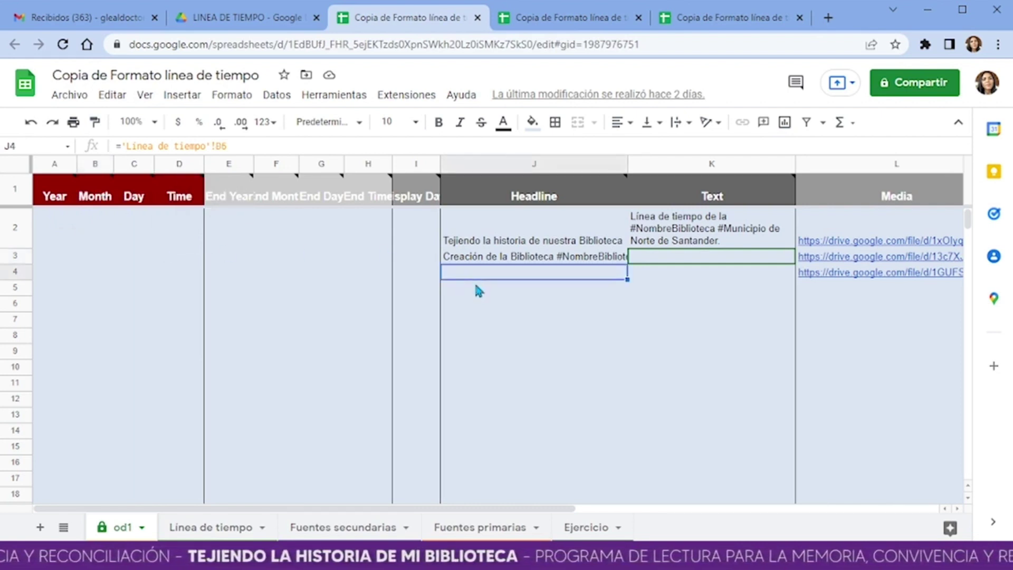
click(647, 269)
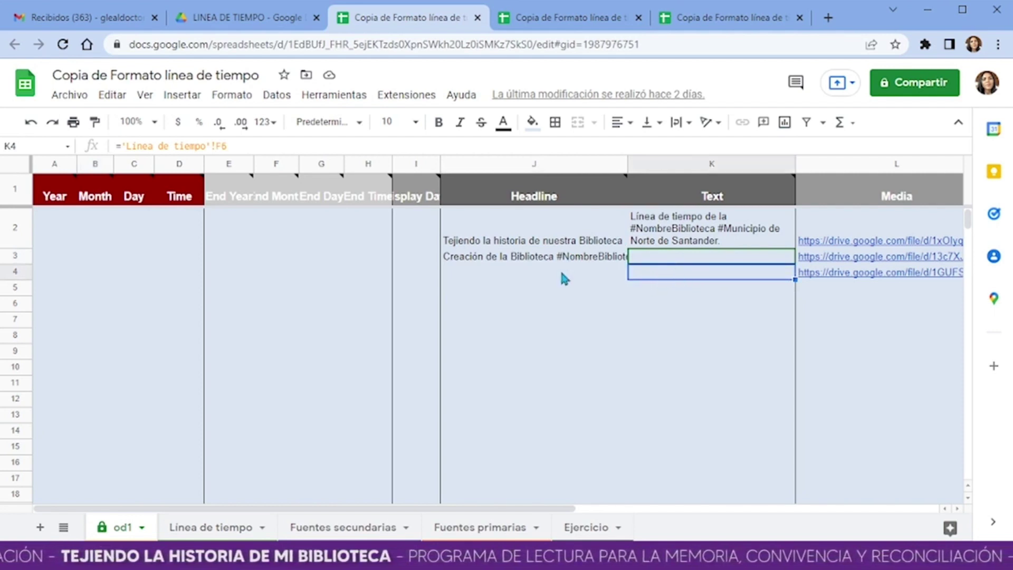
click(589, 281)
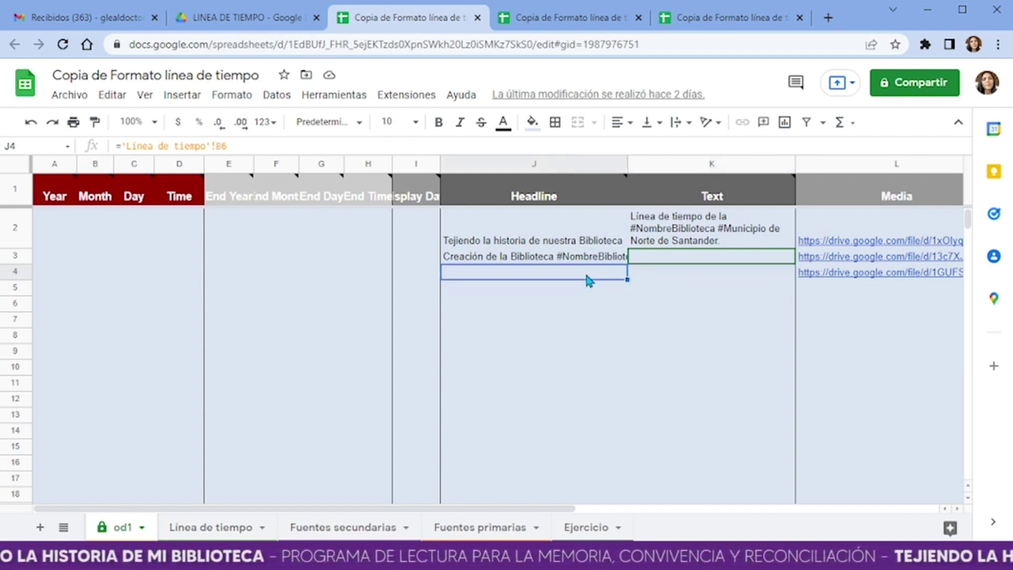
click(679, 272)
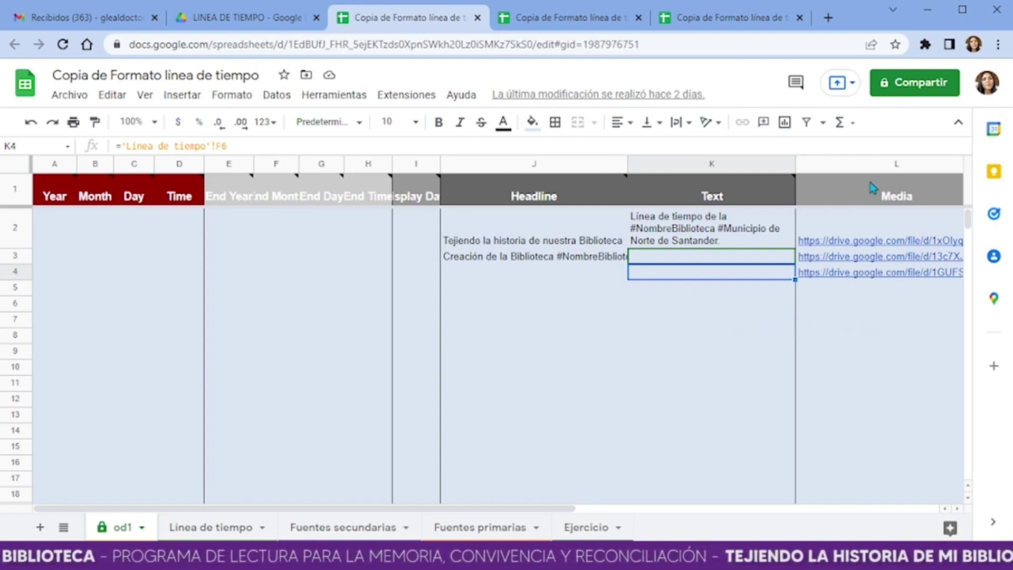
- Examine the Media column's header note and preview the image linked in row 4
mouse_move(873, 187)
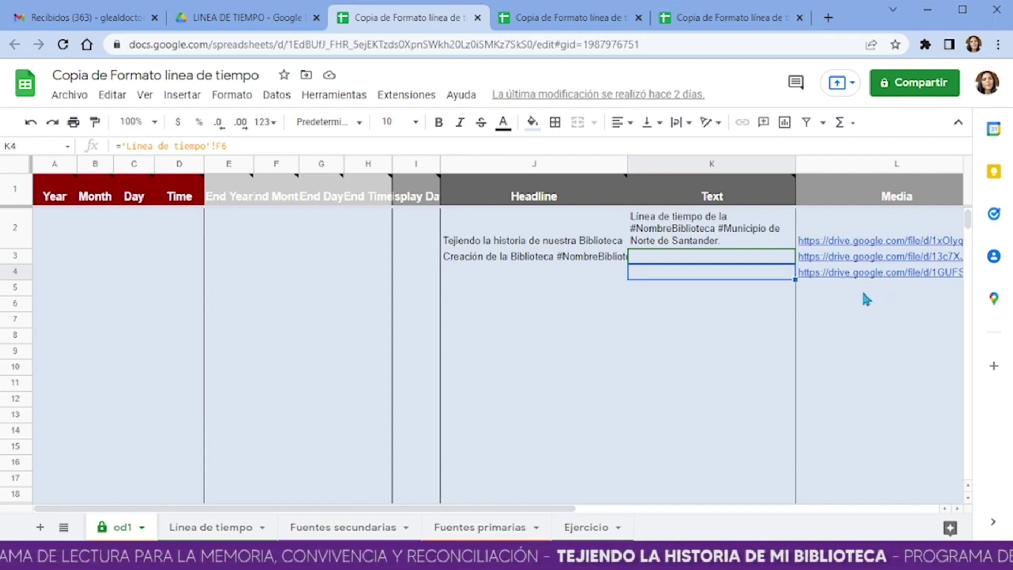
mouse_move(830, 274)
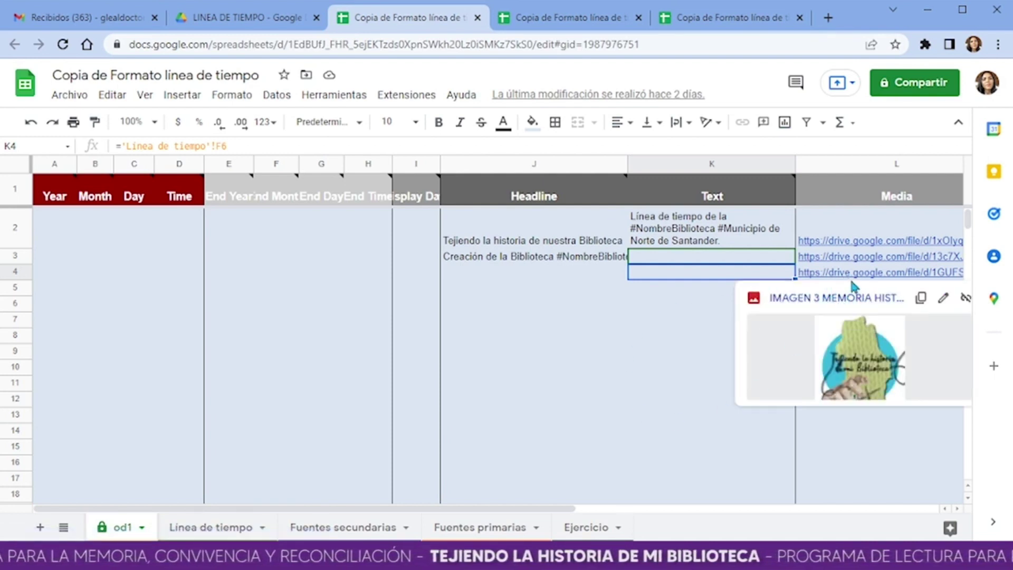
mouse_move(853, 262)
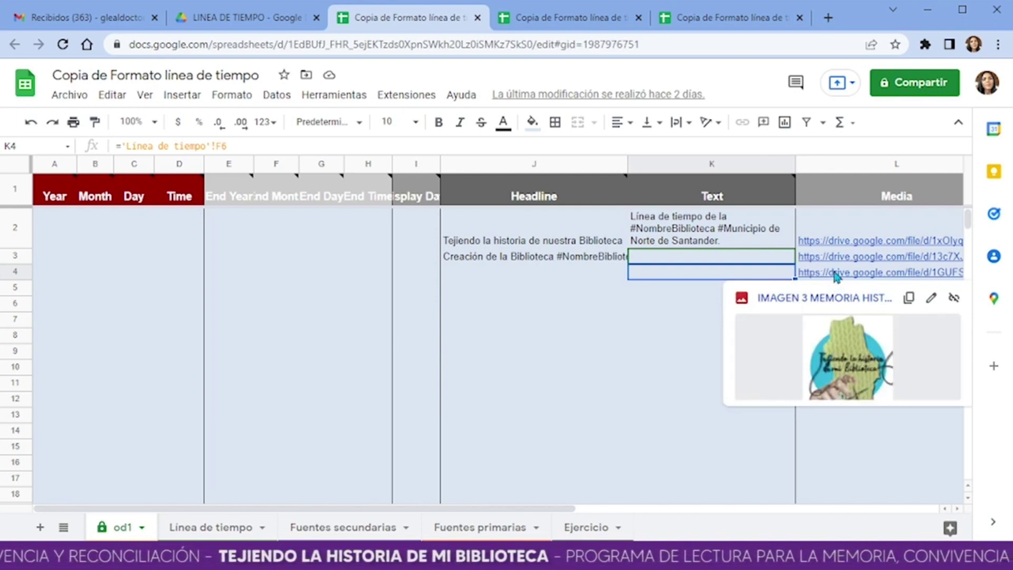
click(876, 458)
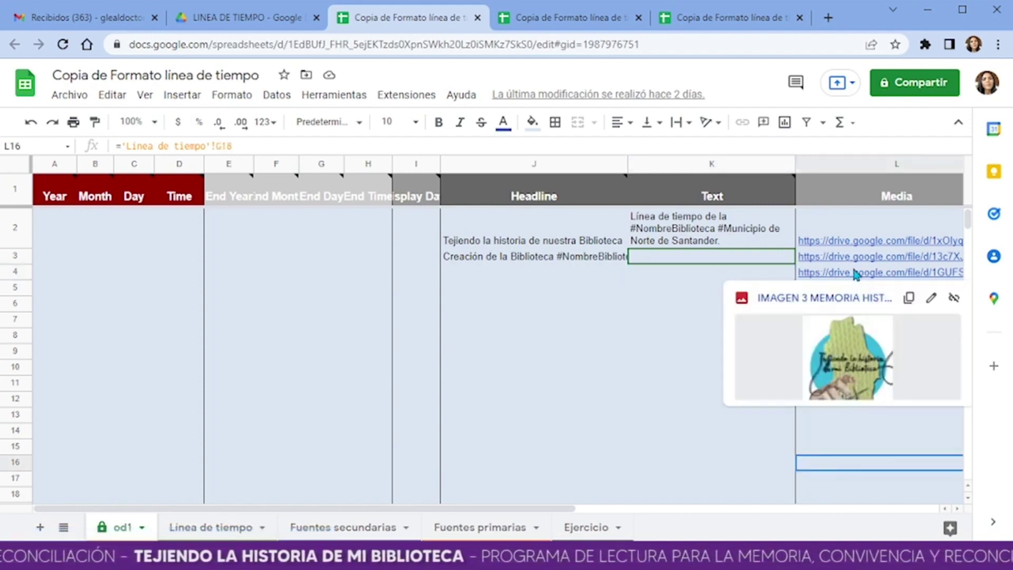
click(594, 349)
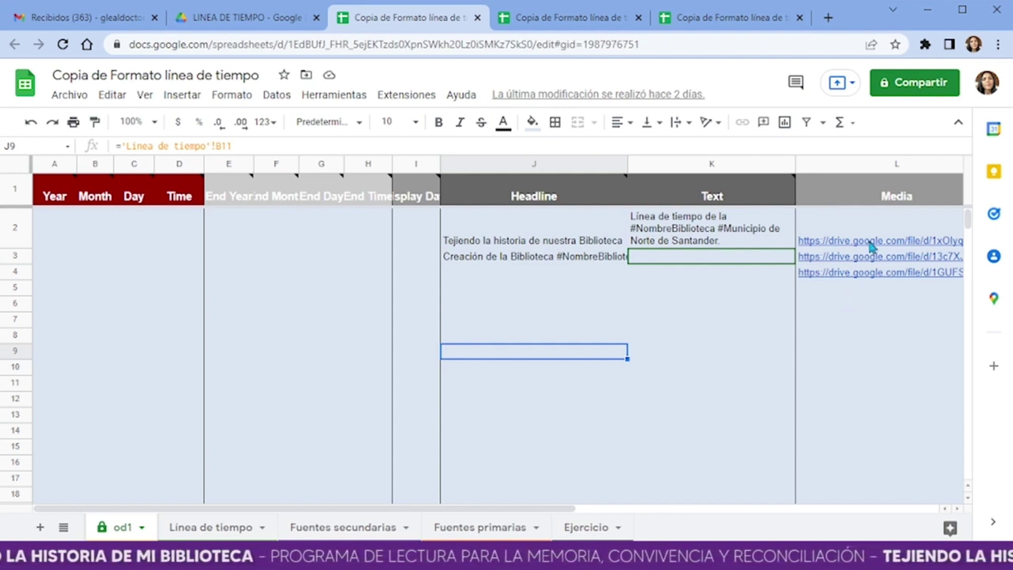
mouse_move(897, 177)
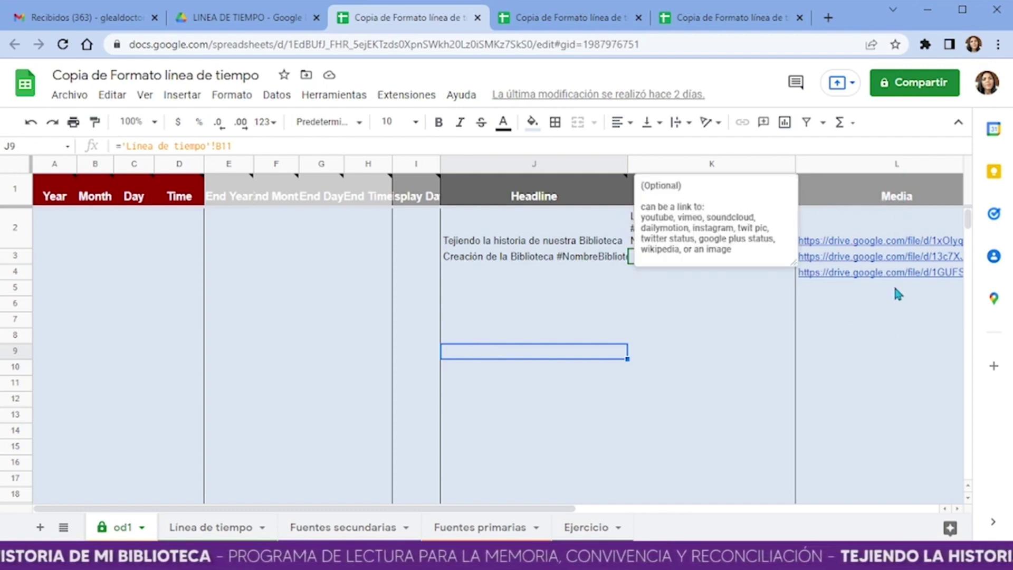
mouse_move(895, 278)
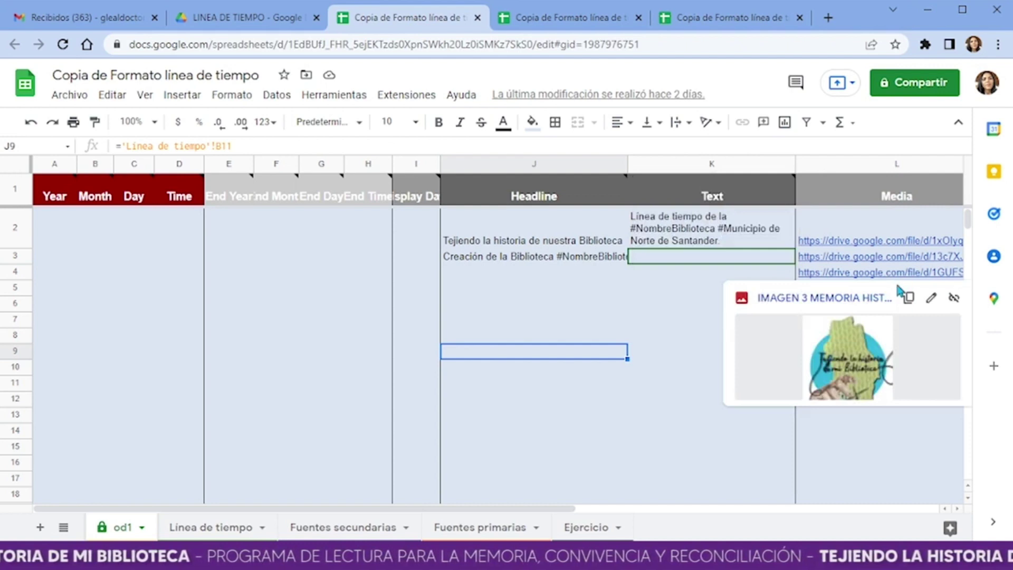
click(715, 477)
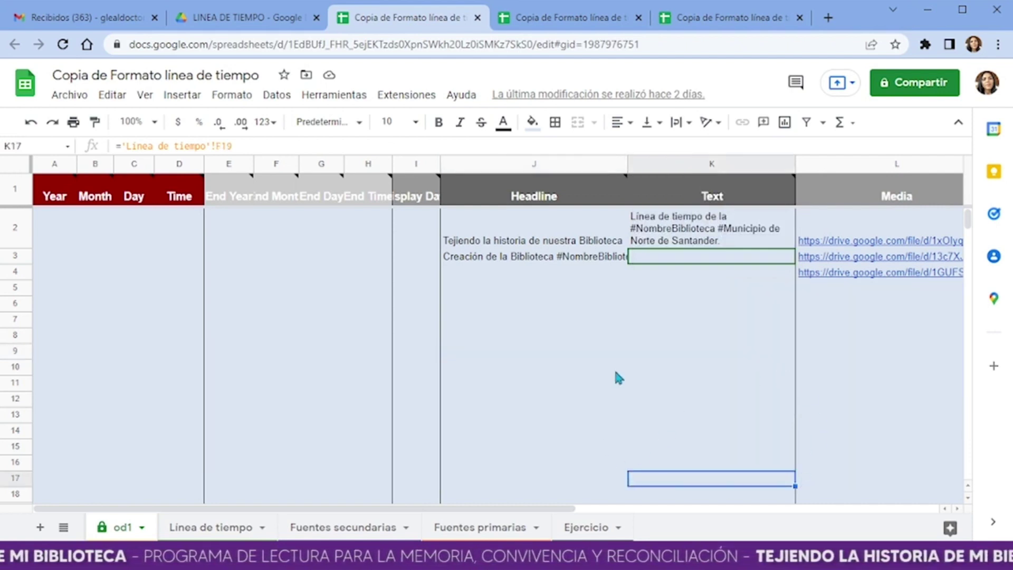
- Copy the sharing link of IMAGEN 3 MEMORIA HISTÓRICA.jpg from the MULTIMEDIA folder in Google Drive
click(248, 18)
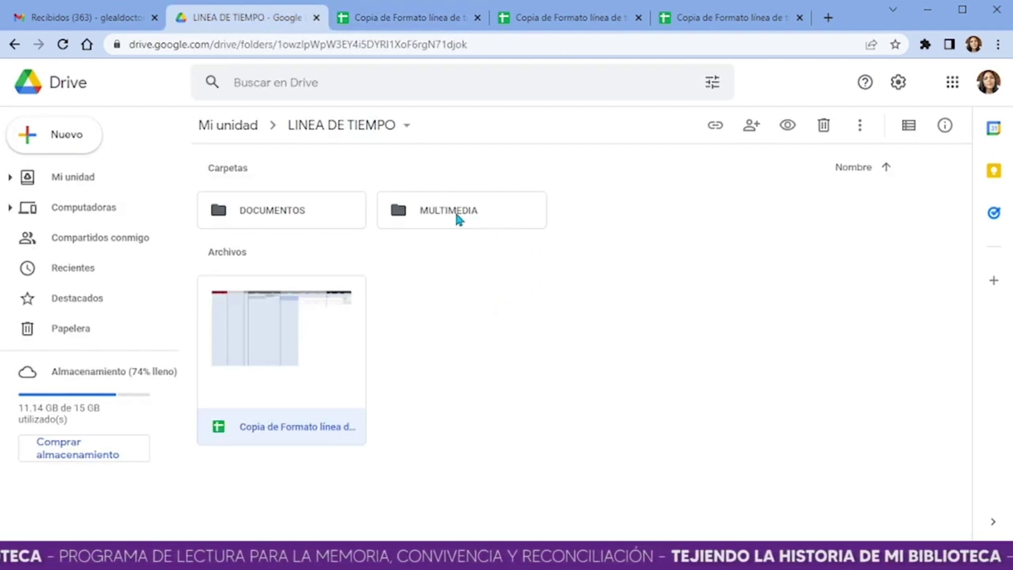
double_click(438, 217)
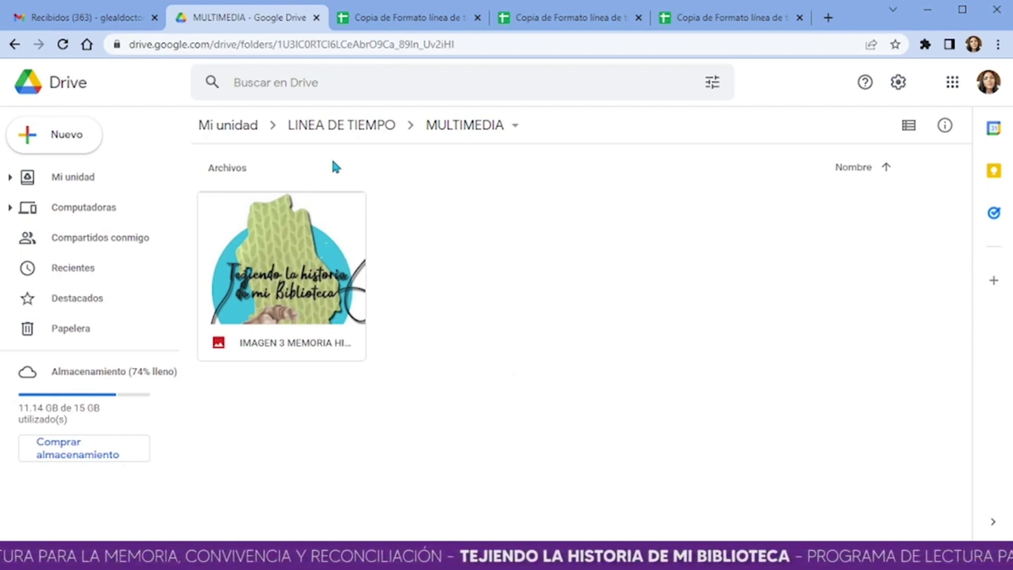
double_click(312, 262)
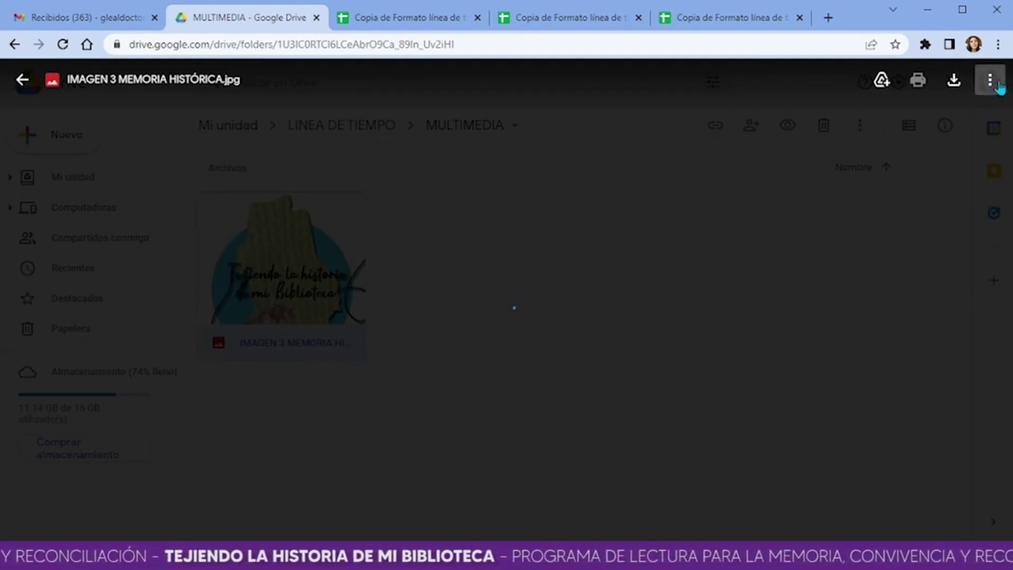
click(997, 86)
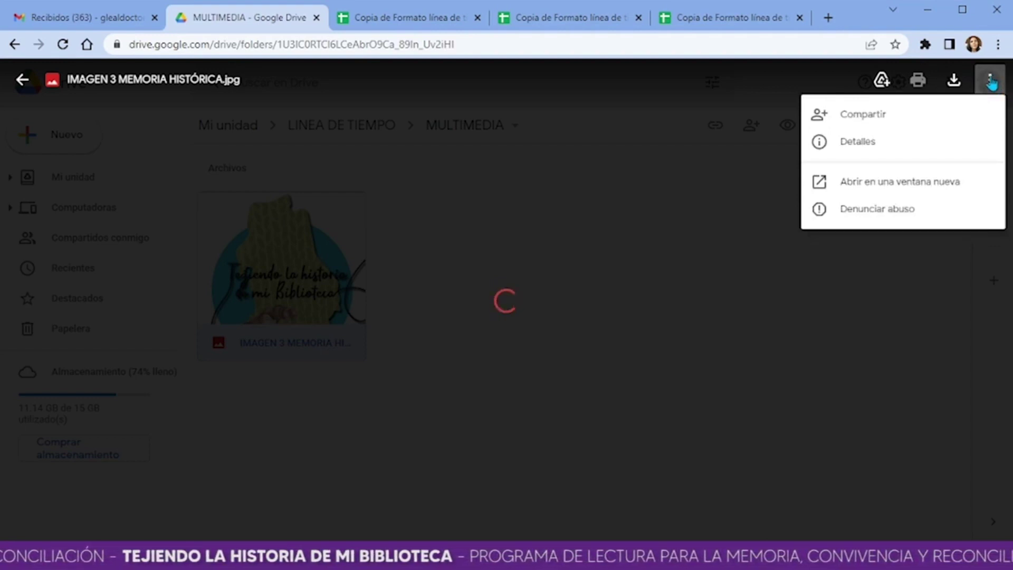
click(866, 118)
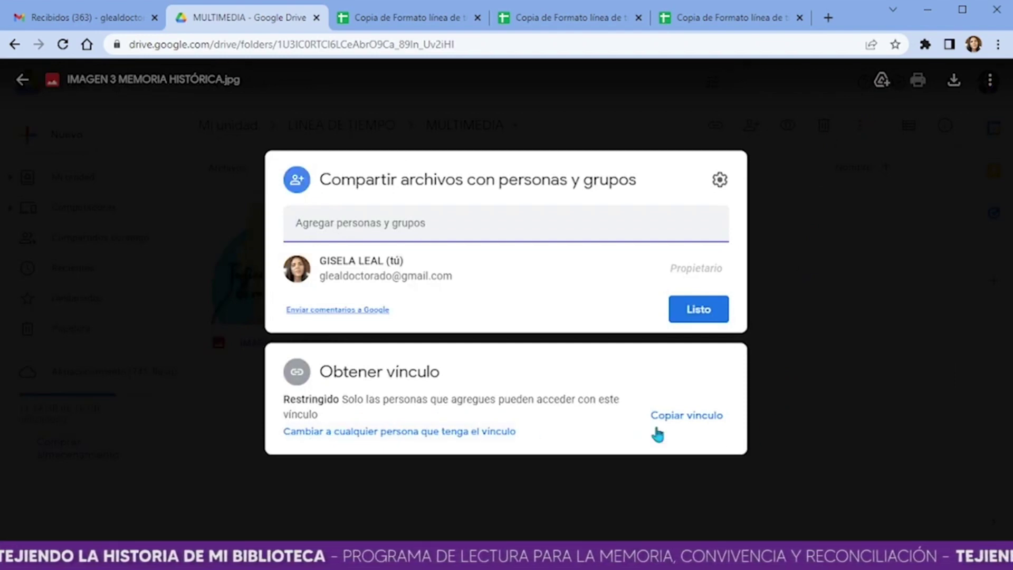
click(704, 418)
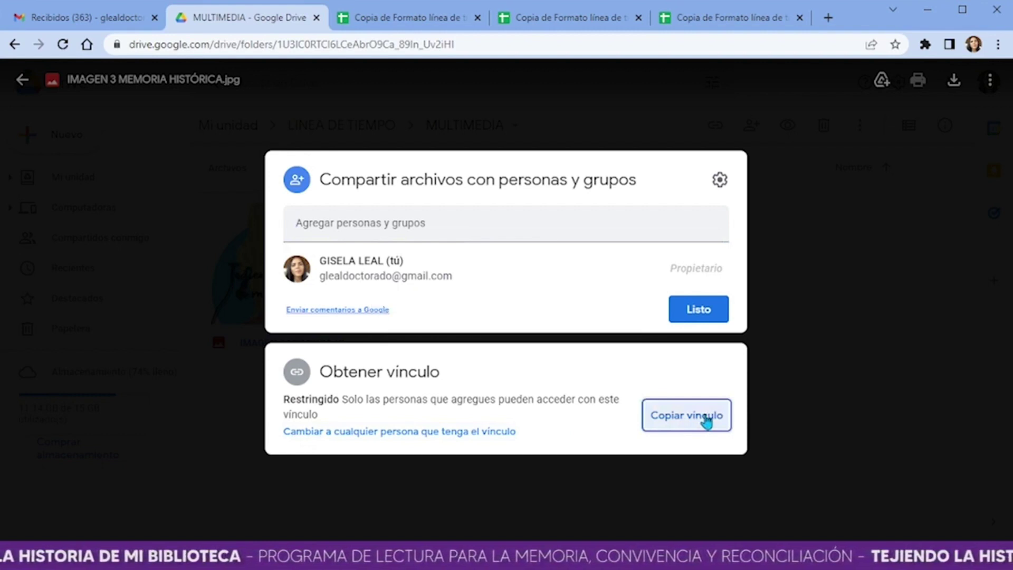
key(Escape)
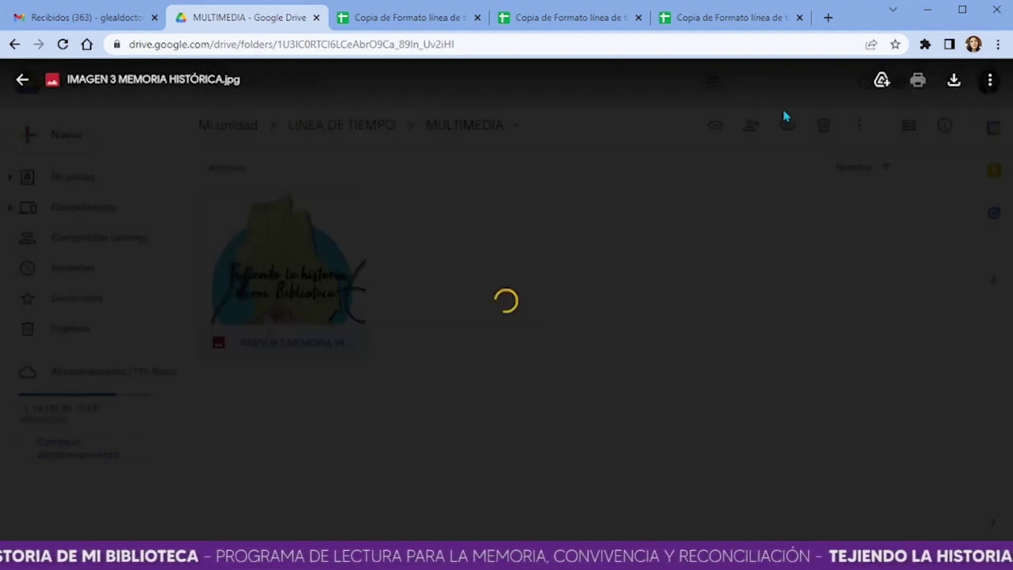
- Back in the timeline spreadsheet, paste the copied image link into Media cell L5 of the od1 sheet
click(420, 21)
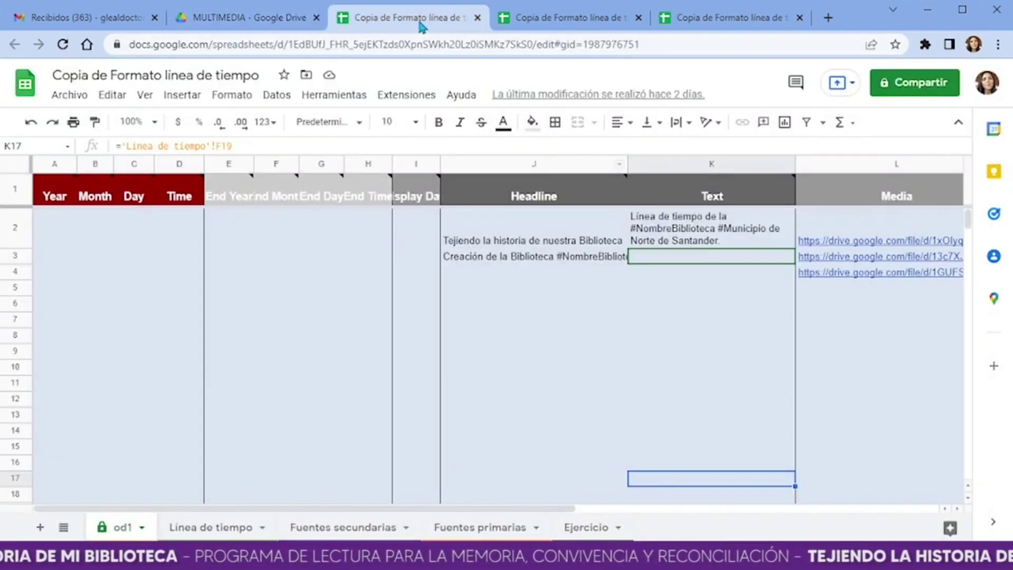
click(853, 294)
key(ctrl+v)
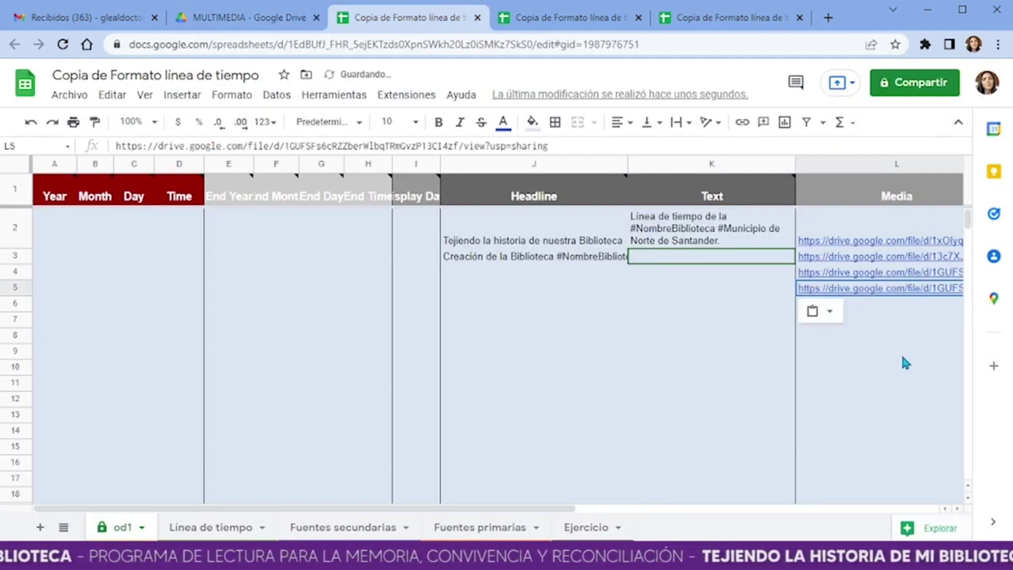
click(912, 319)
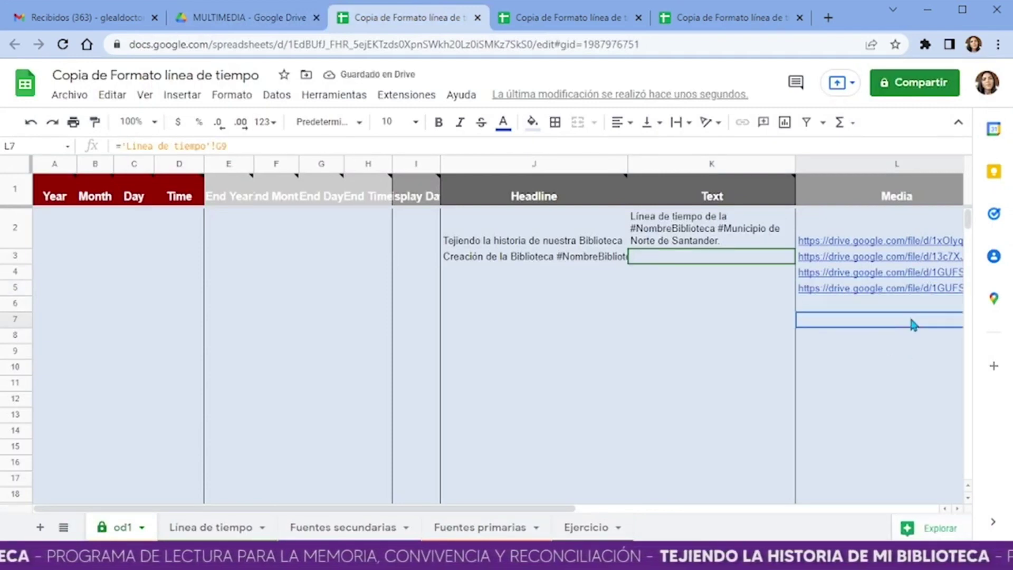
- Preview the images linked in Media rows 5 and 2, and read the Media header's note
mouse_move(912, 290)
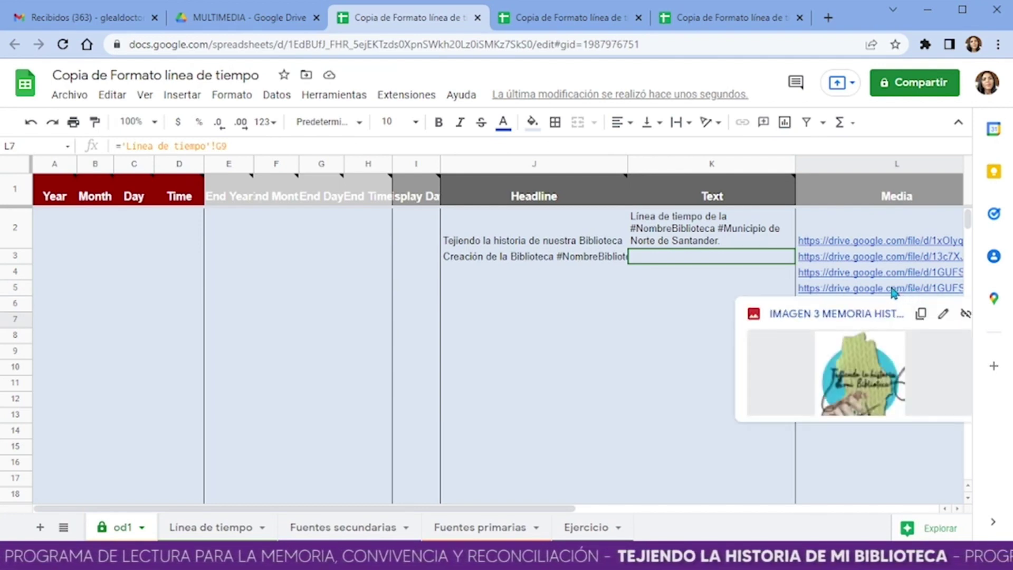
click(749, 289)
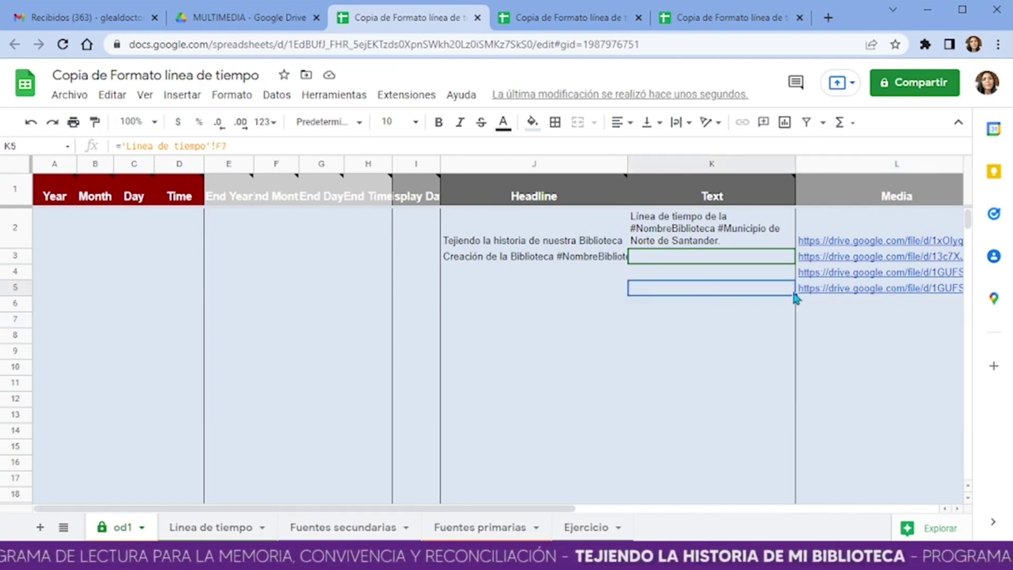
mouse_move(804, 301)
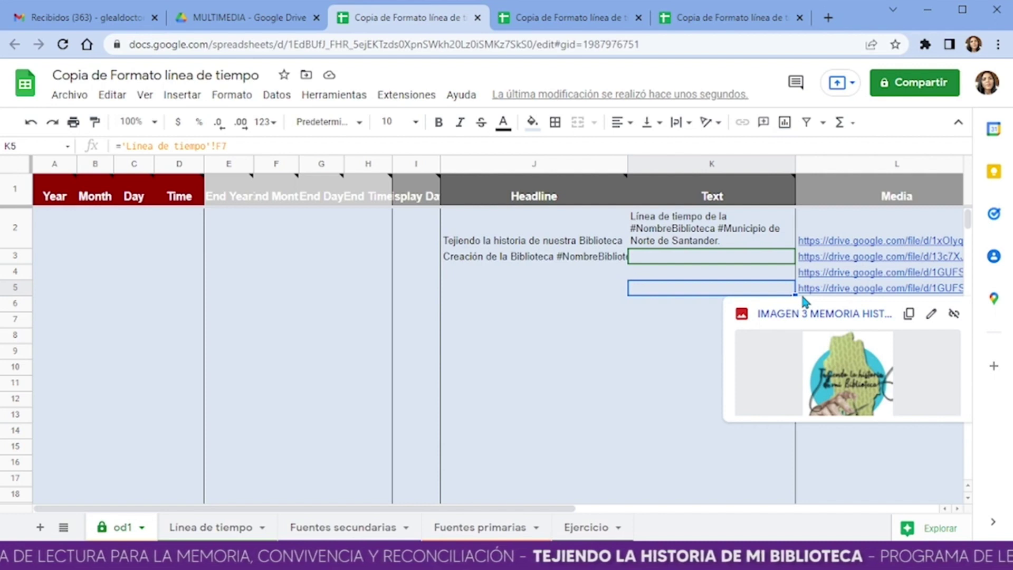
click(654, 364)
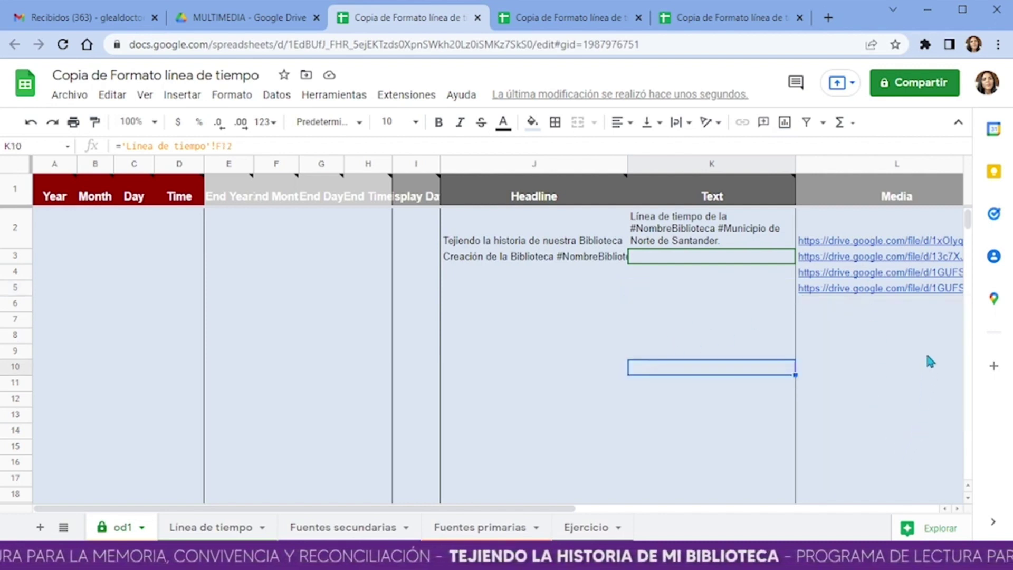
mouse_move(855, 240)
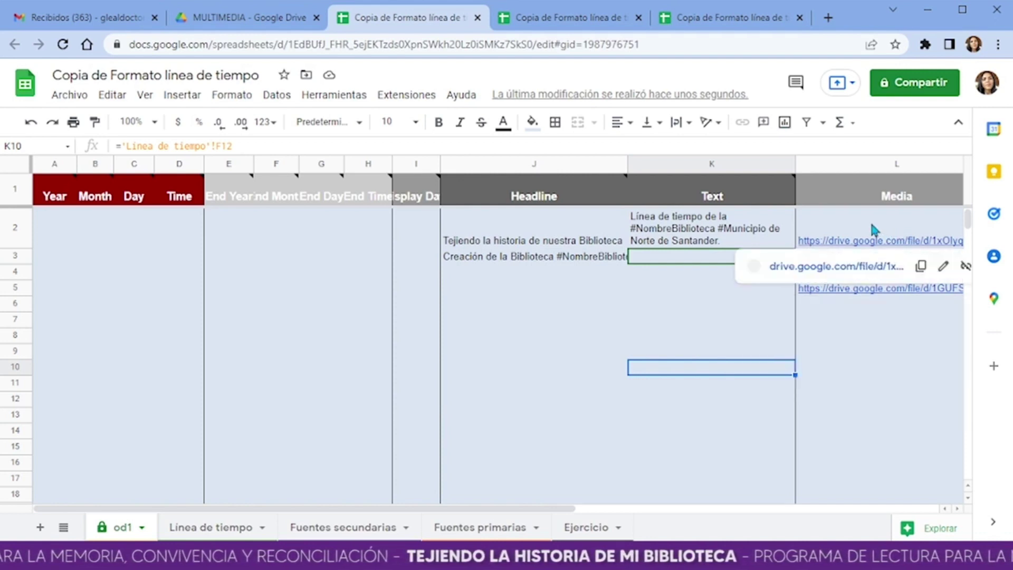
mouse_move(844, 223)
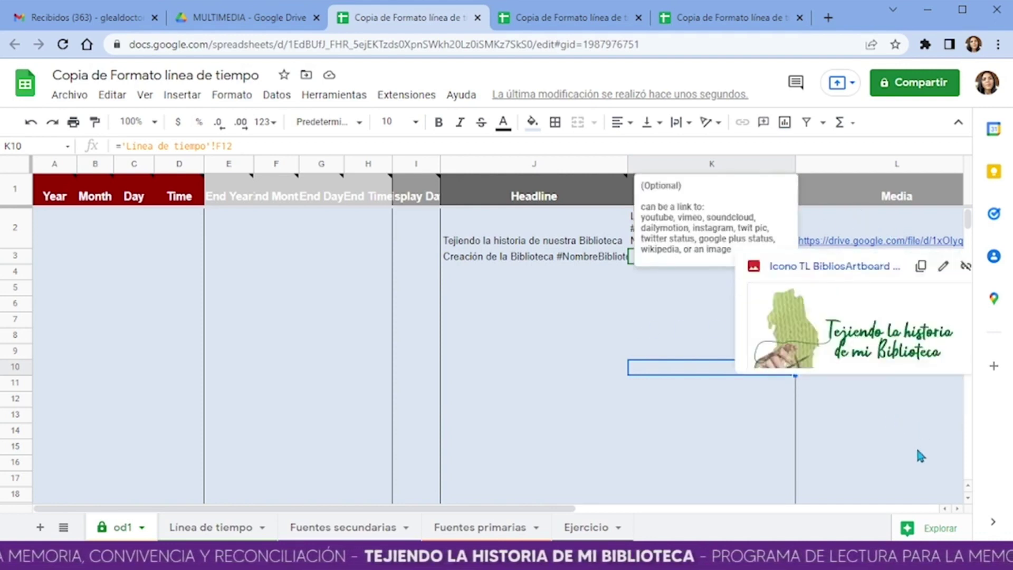
click(770, 465)
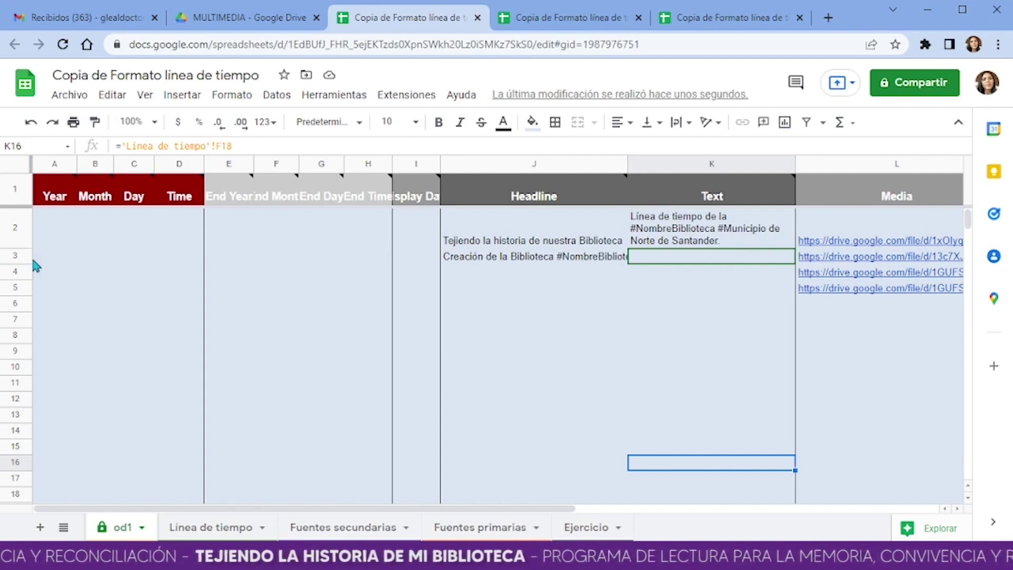
- Open the Fuentes primarias sheet to view the primary information sources table
click(767, 290)
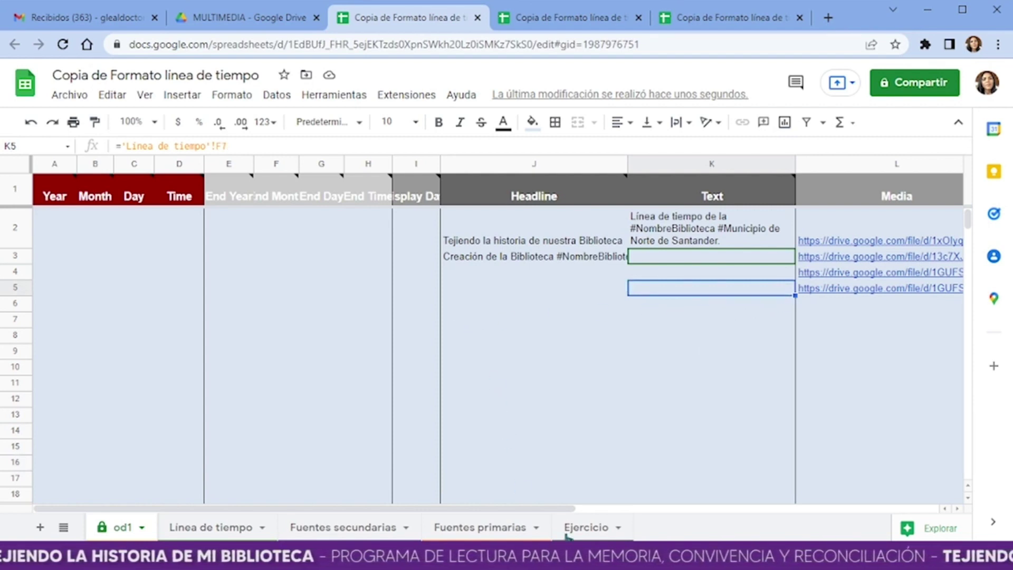
click(500, 527)
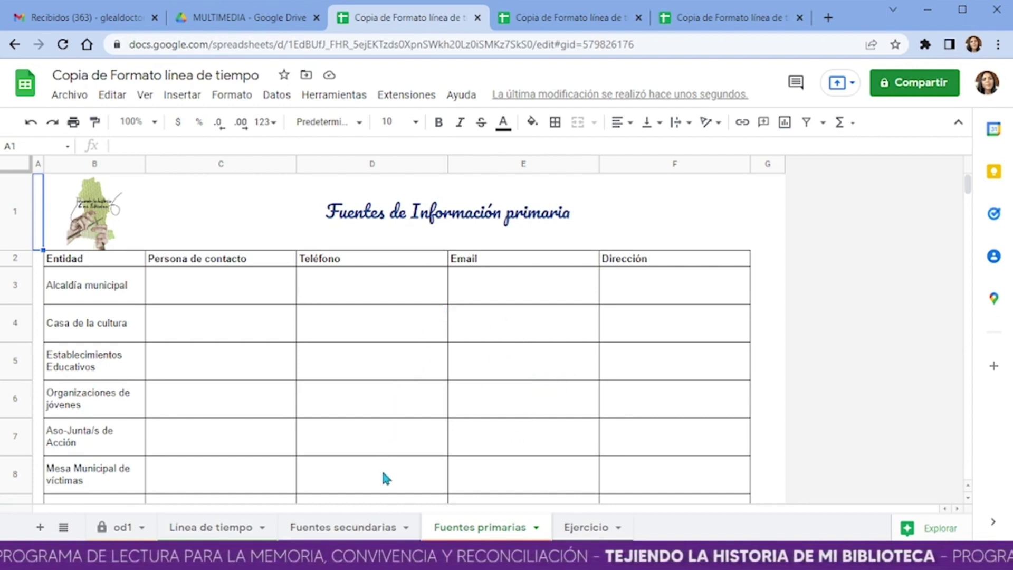
- View the Fuentes secundarias and Fuentes primarias tables, and return to the Text column of the od1 sheet
click(364, 530)
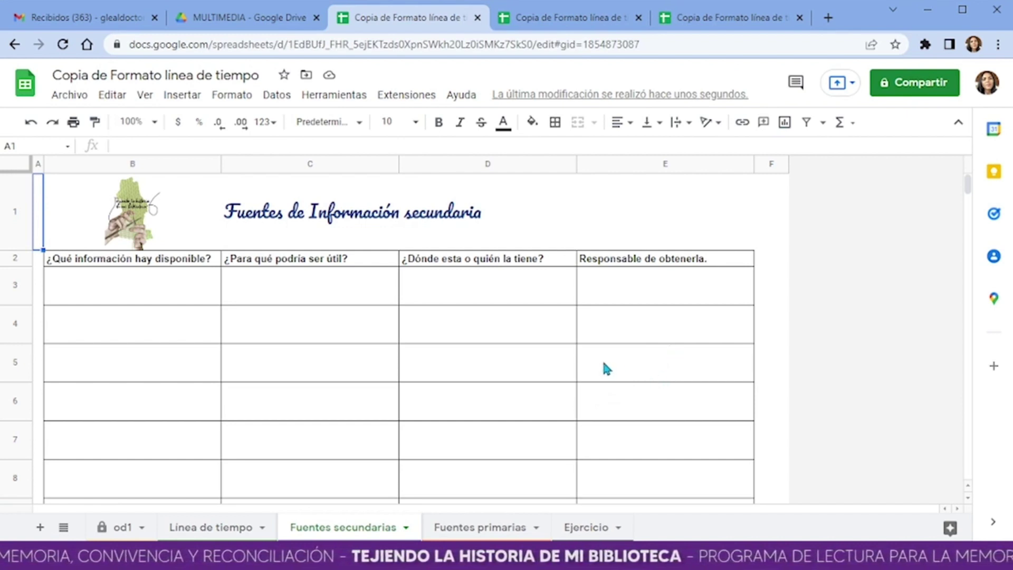
click(506, 527)
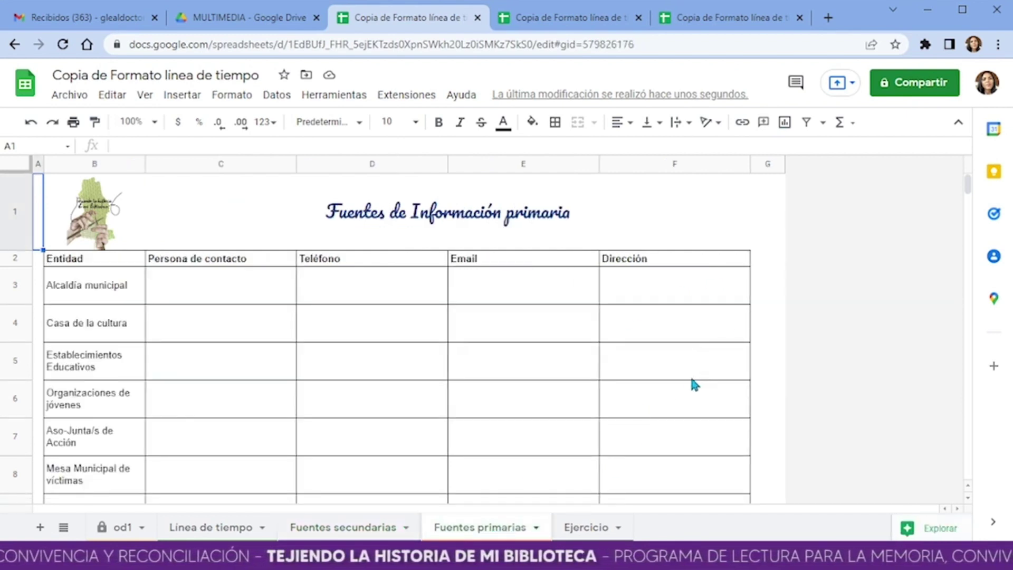
click(224, 530)
click(121, 530)
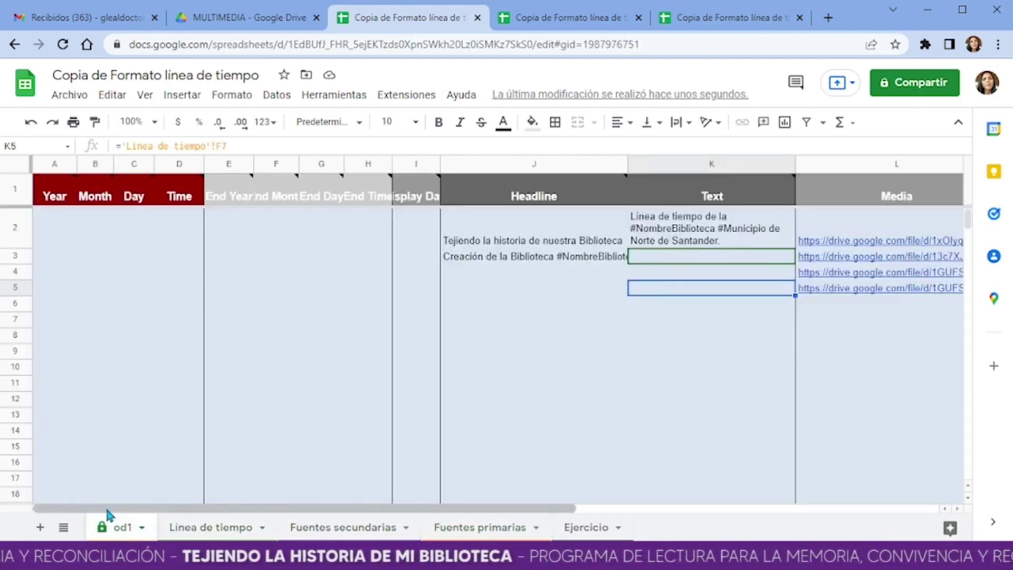
click(669, 321)
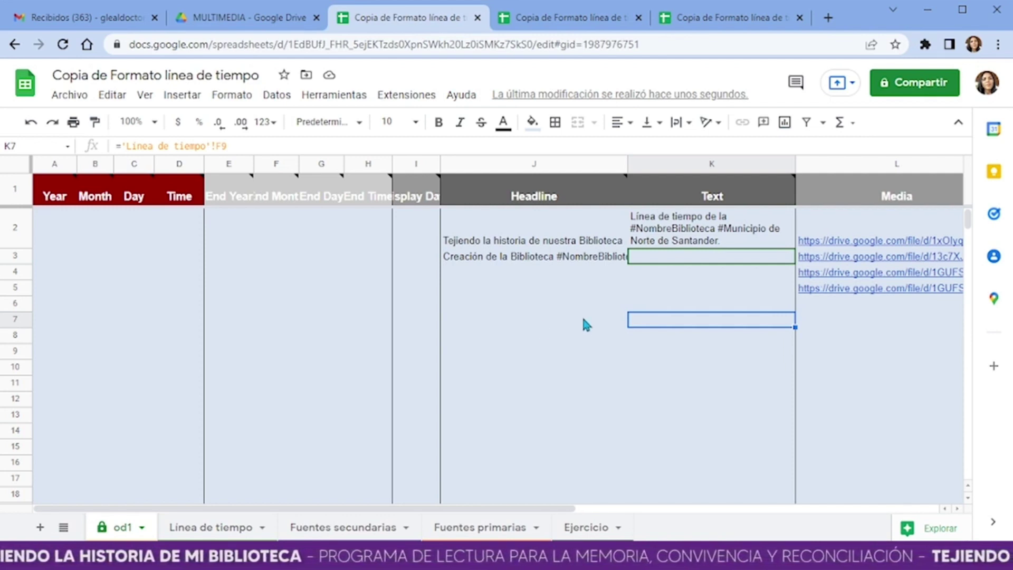
click(743, 275)
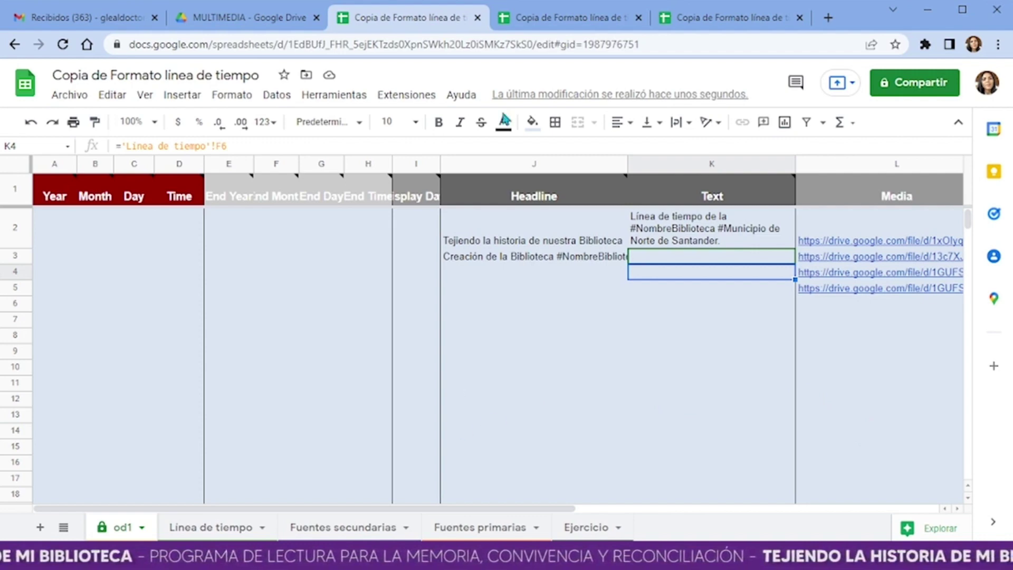
- Switch to Google Drive and open the timeline spreadsheet copy stored in the LINEA TIEMPO HISTORIA BIBLIOTECA folder of Mi unidad
click(246, 19)
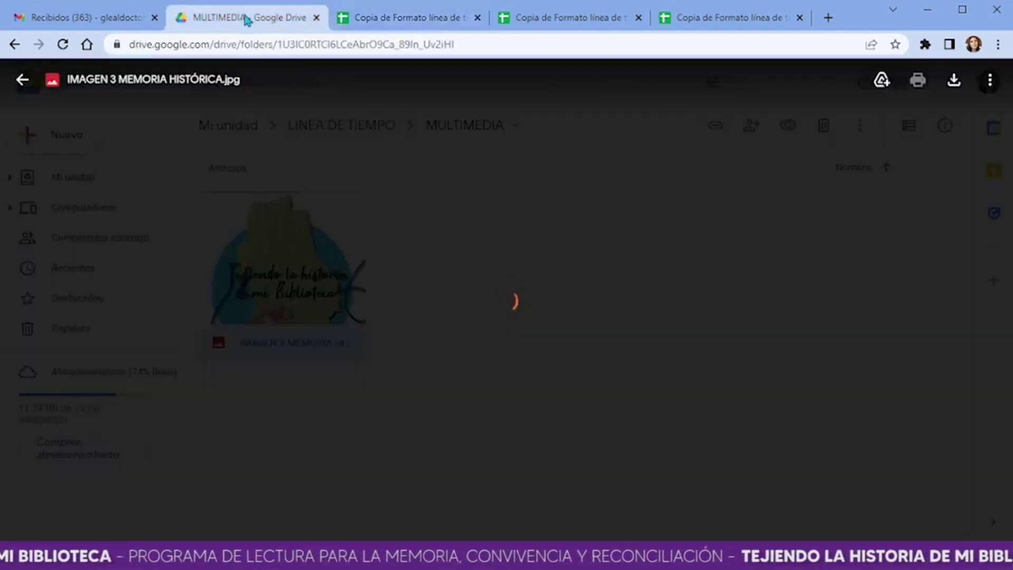
click(29, 84)
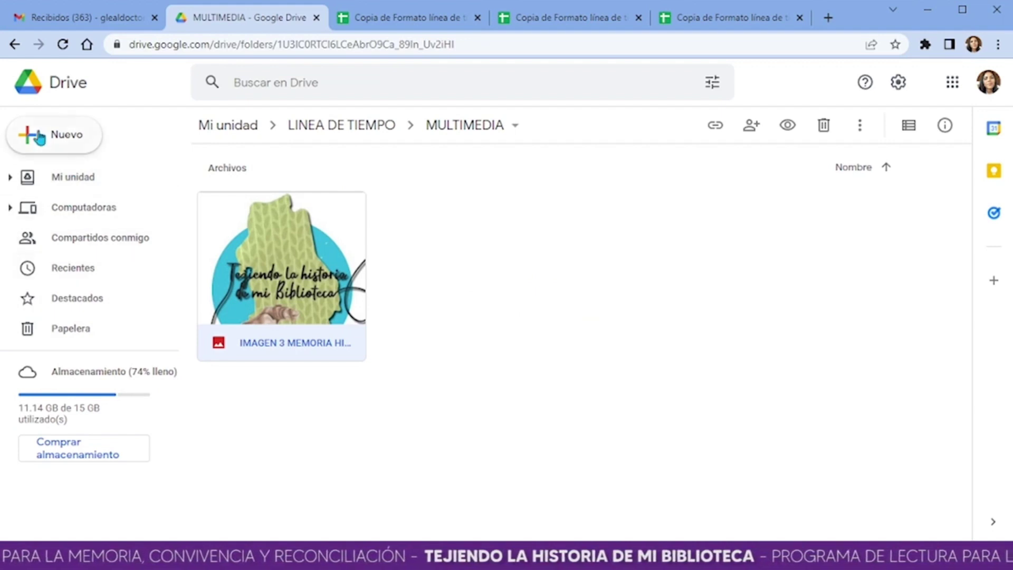
click(64, 178)
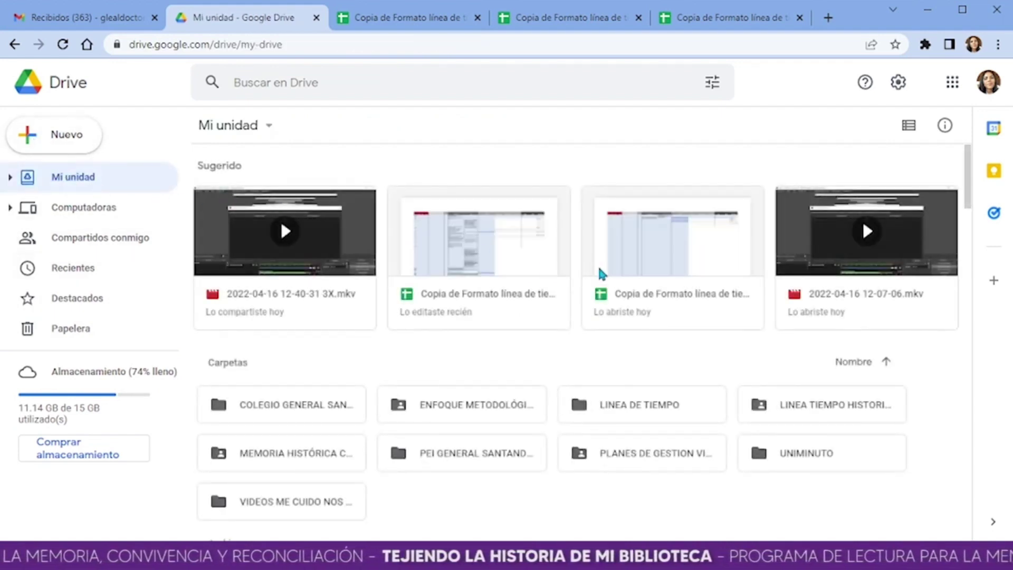
double_click(798, 411)
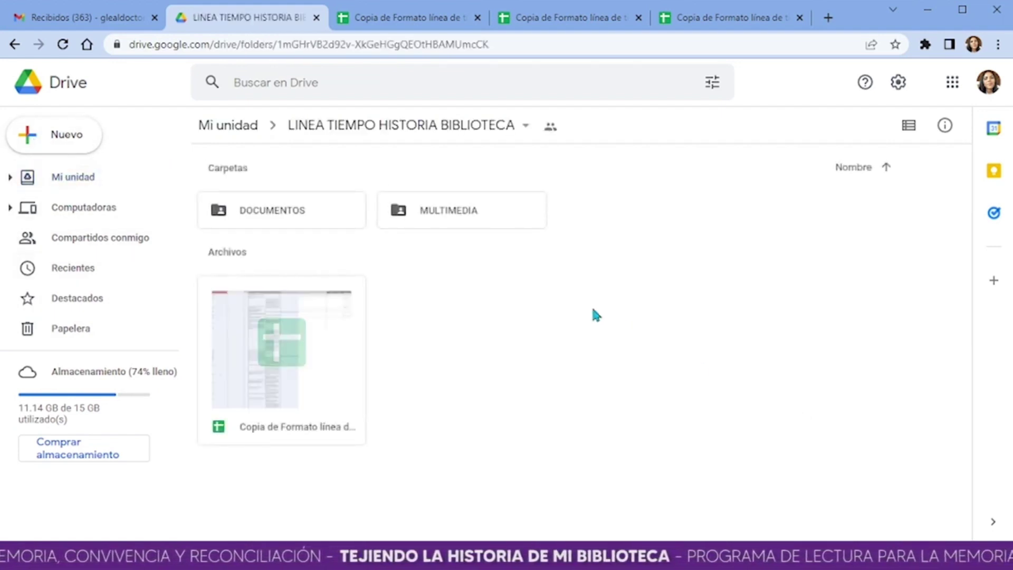
click(306, 351)
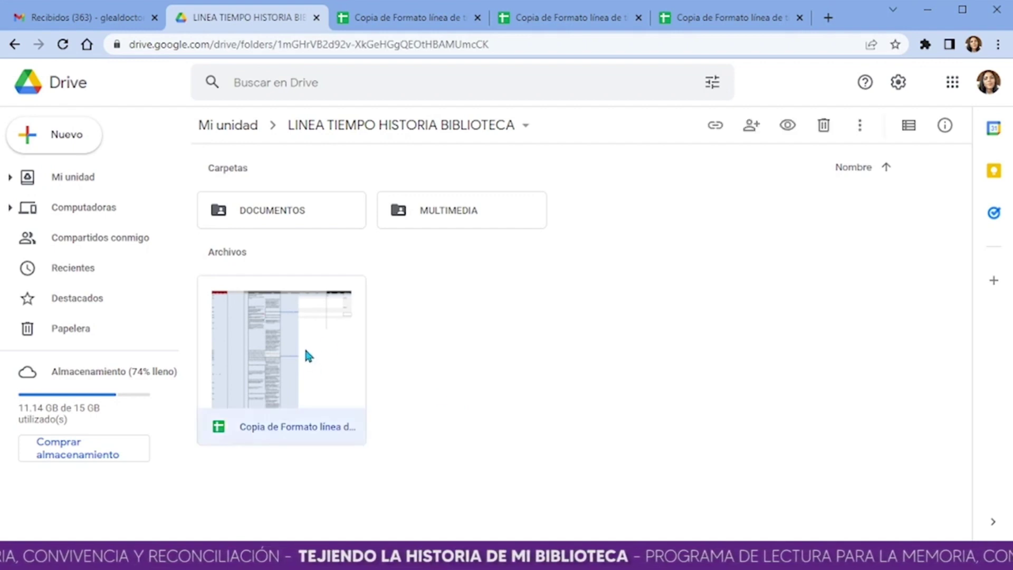
double_click(305, 346)
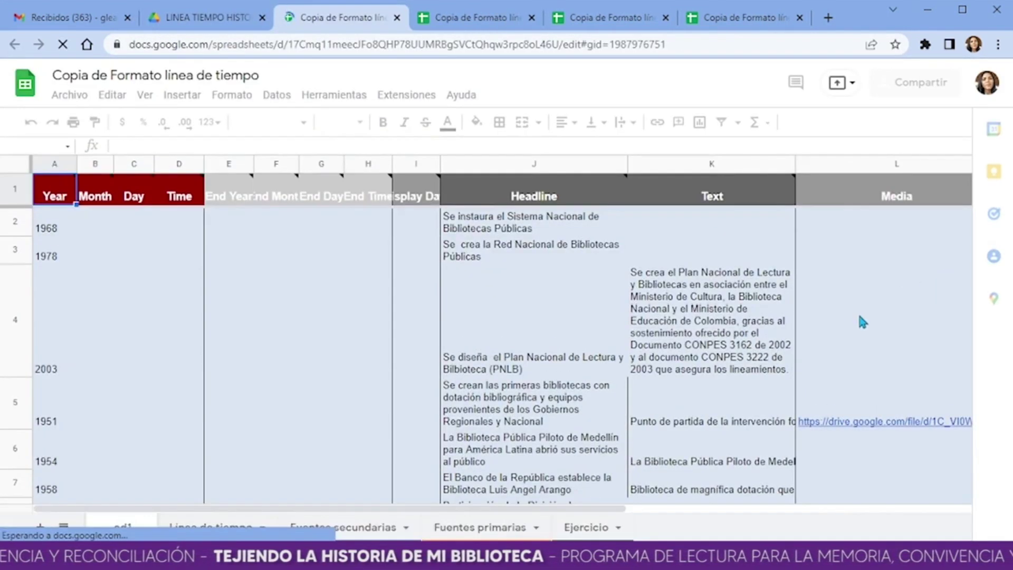
- Examine the filled-in timeline events on the od1 sheet, including the headline in J2 and the text in K4
scroll(832, 422, down, 2)
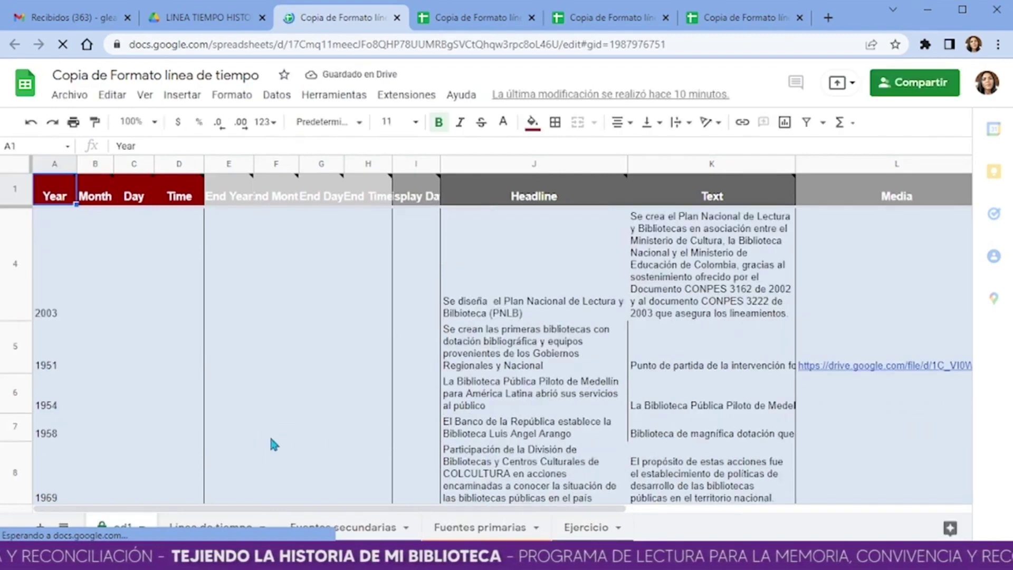
scroll(211, 440, up, 2)
scroll(200, 348, down, 2)
scroll(148, 354, up, 2)
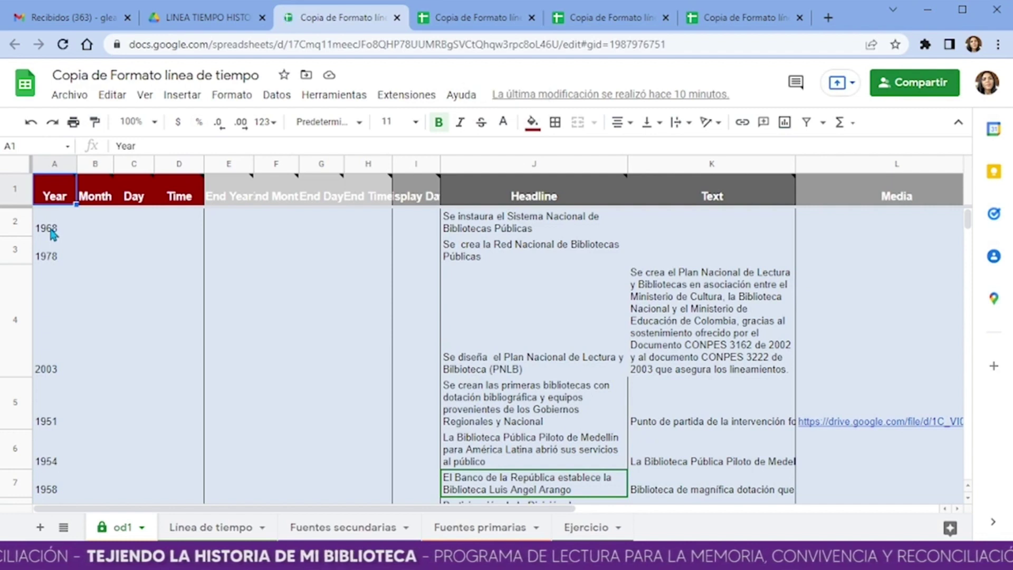
scroll(534, 354, down, 2)
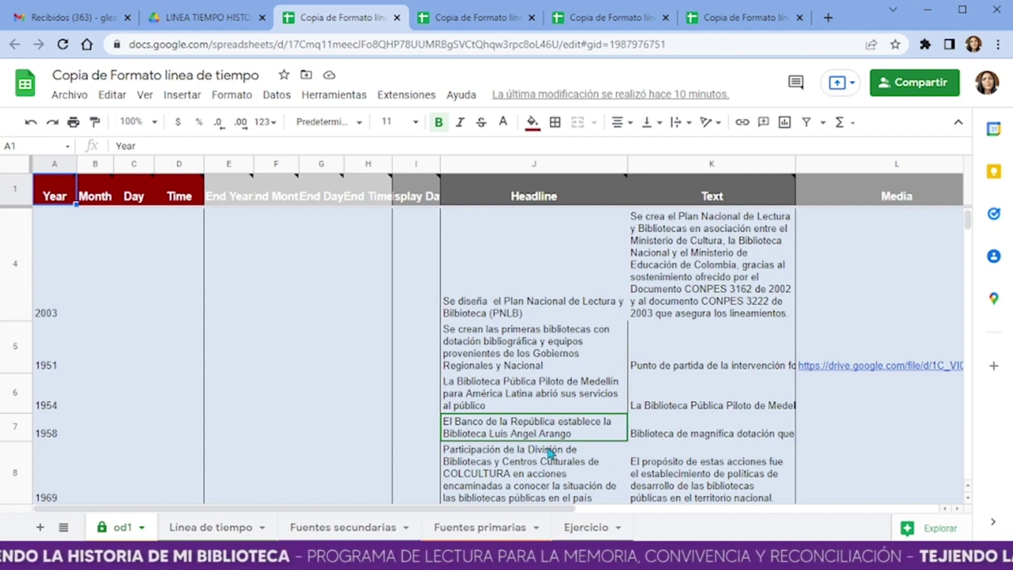
scroll(599, 302, up, 2)
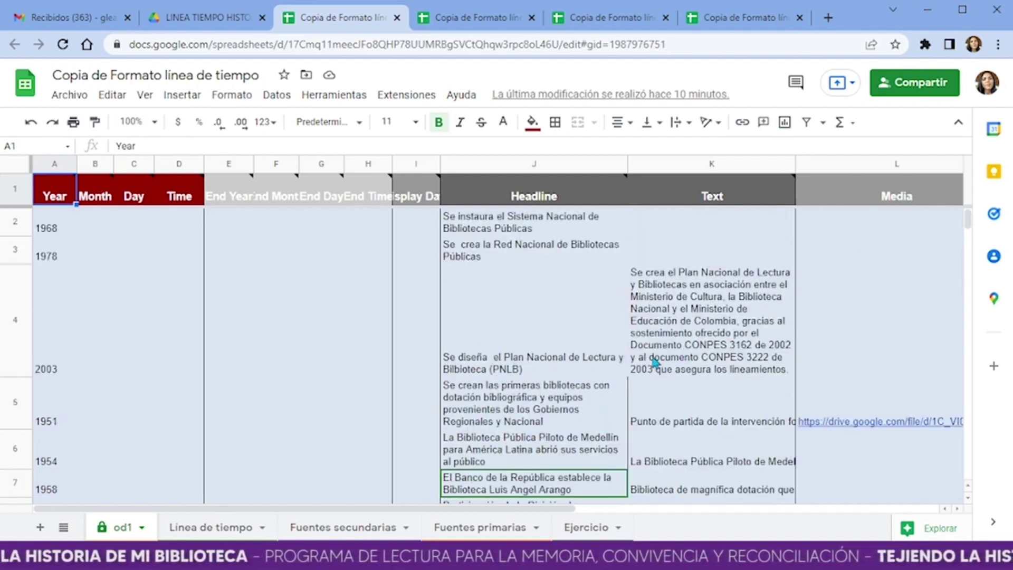
click(551, 229)
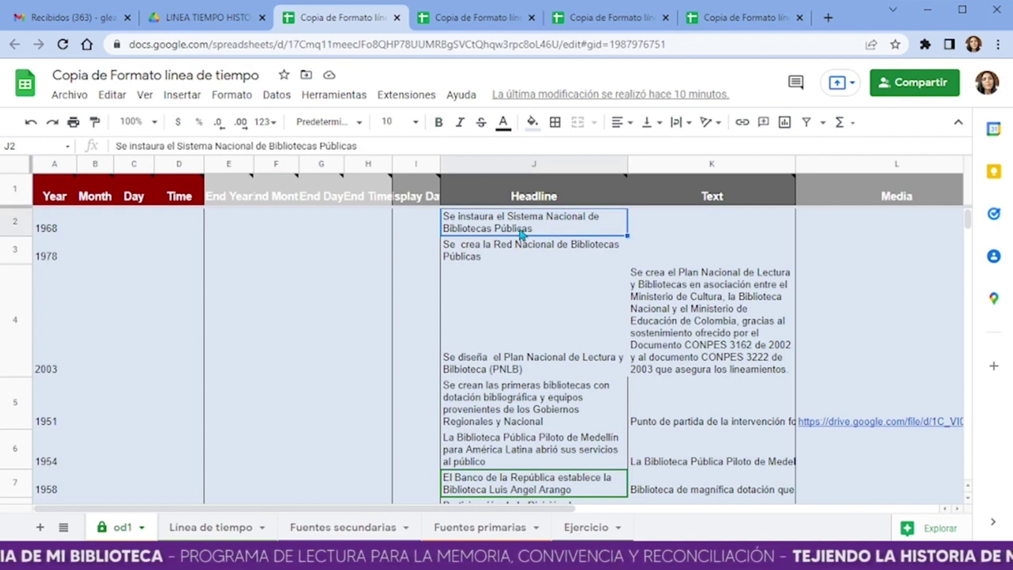
click(685, 293)
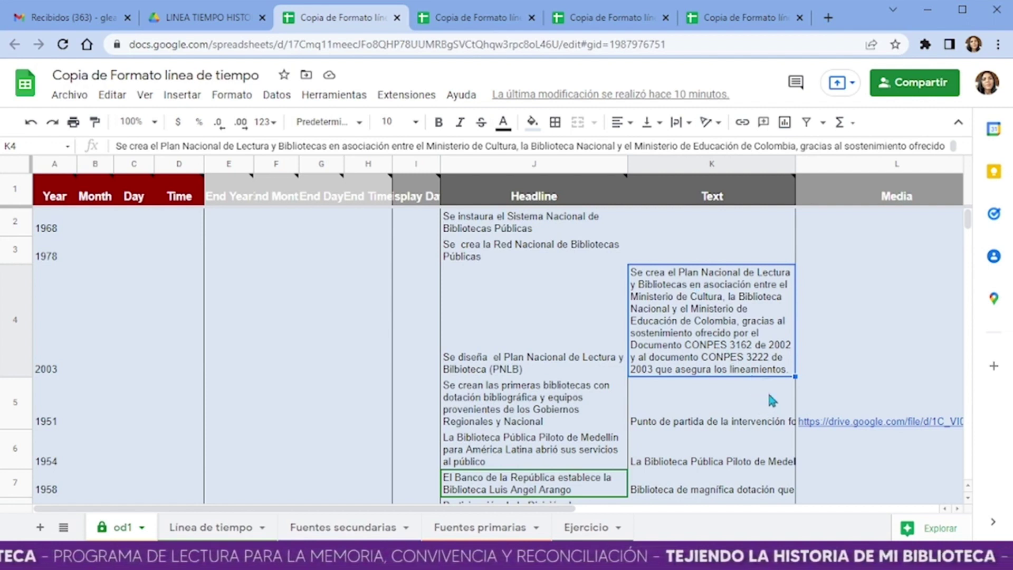
- Examine the order of the years in the Year column and the events they belong to in the following rows
click(50, 232)
click(43, 258)
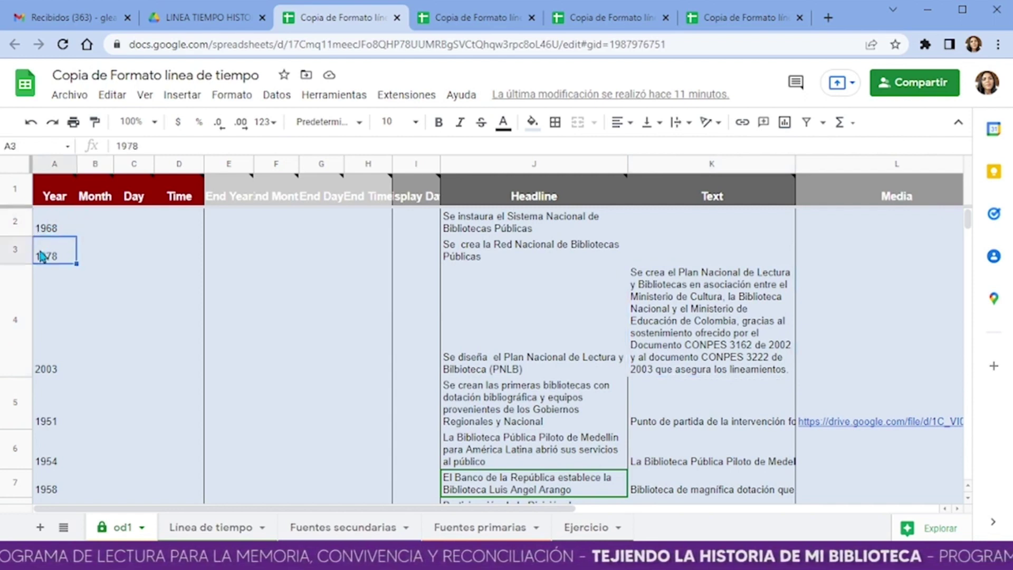
click(47, 365)
click(53, 428)
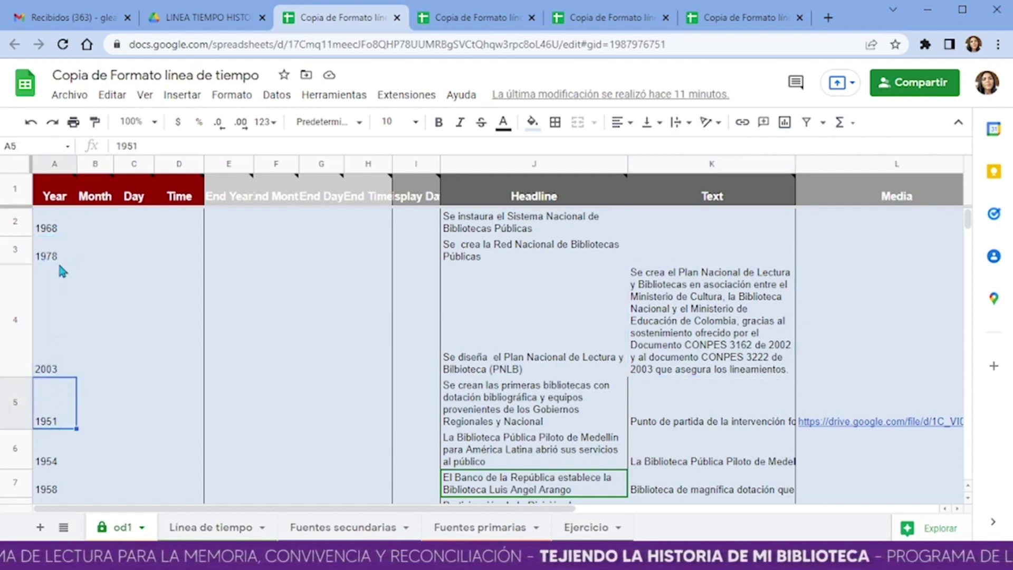
click(49, 232)
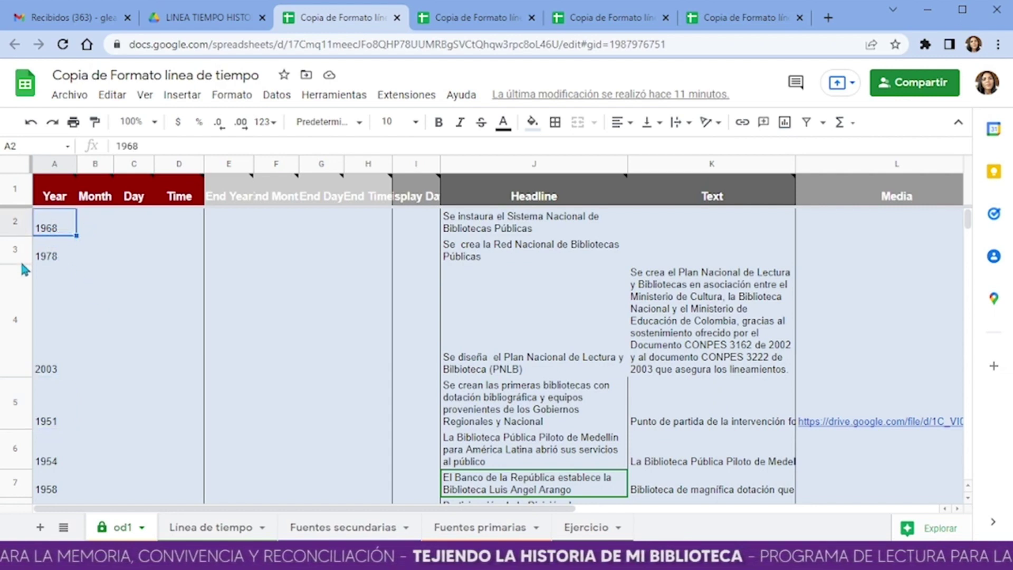
scroll(57, 272, down, 7)
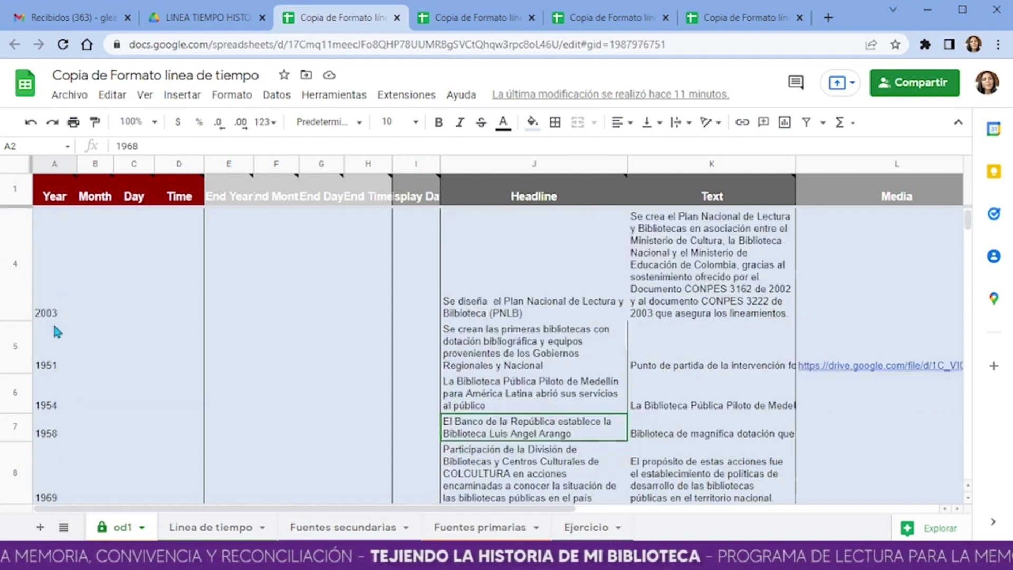
scroll(475, 338, up, 7)
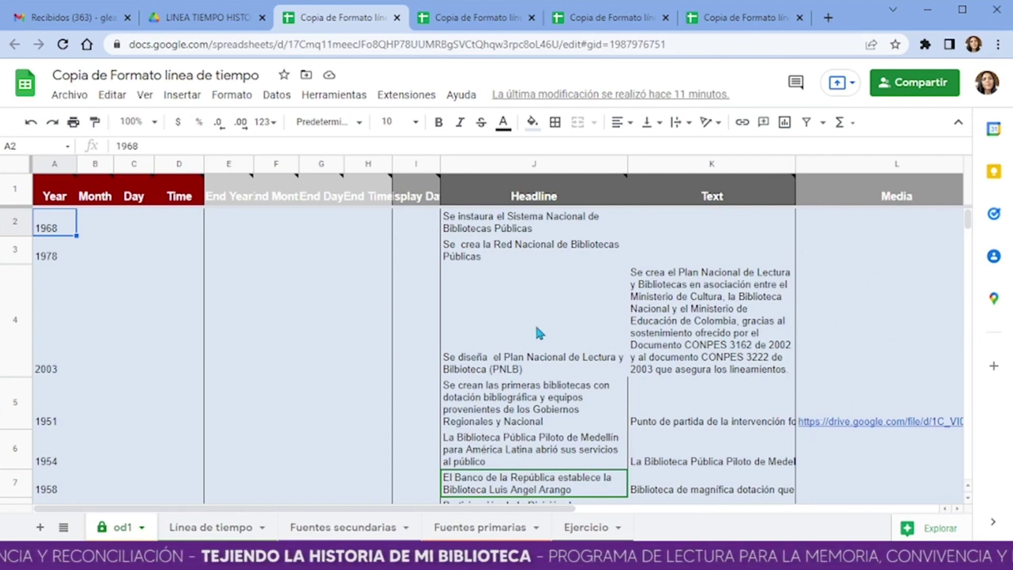
scroll(674, 300, down, 3)
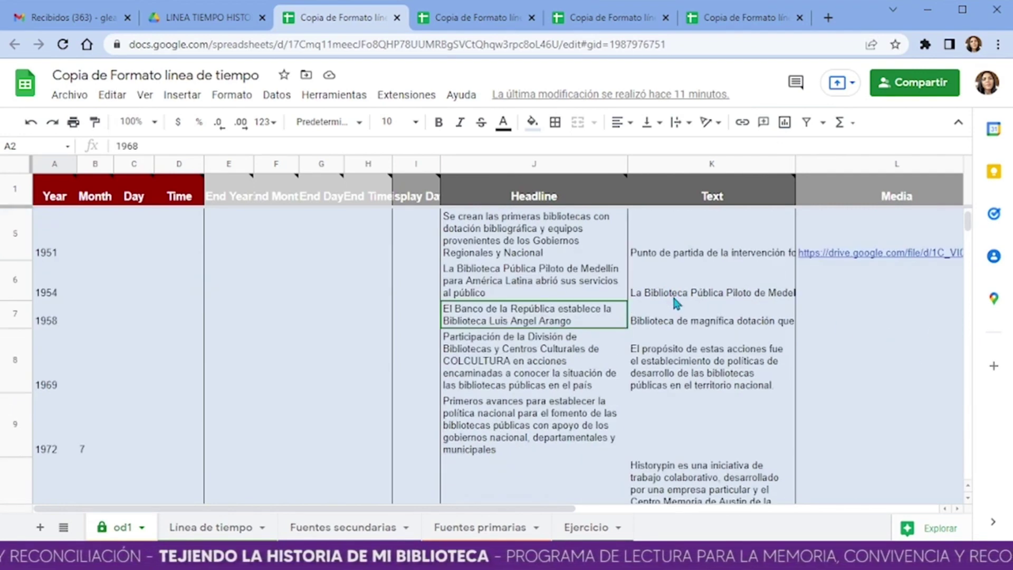
scroll(761, 356, up, 3)
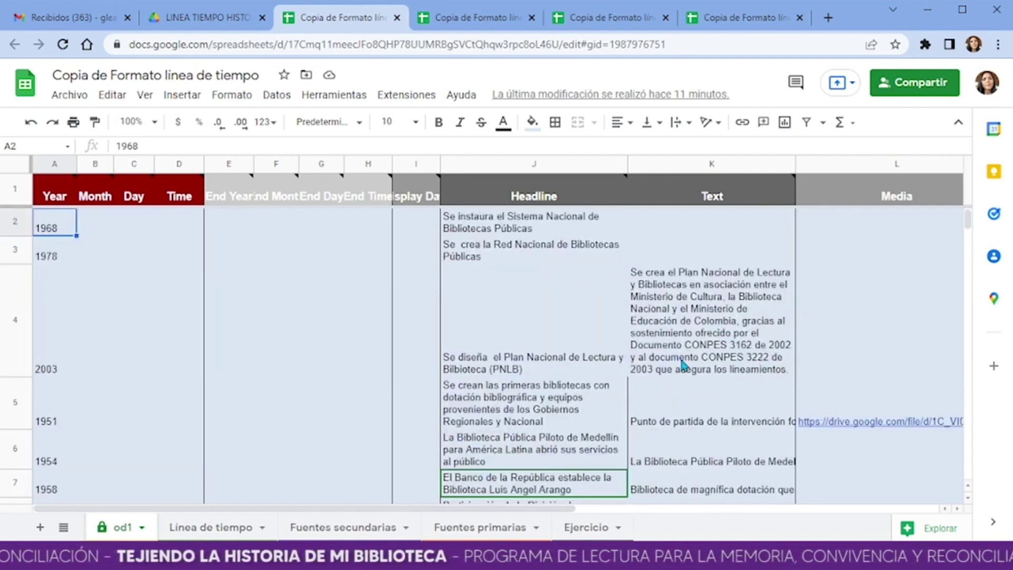